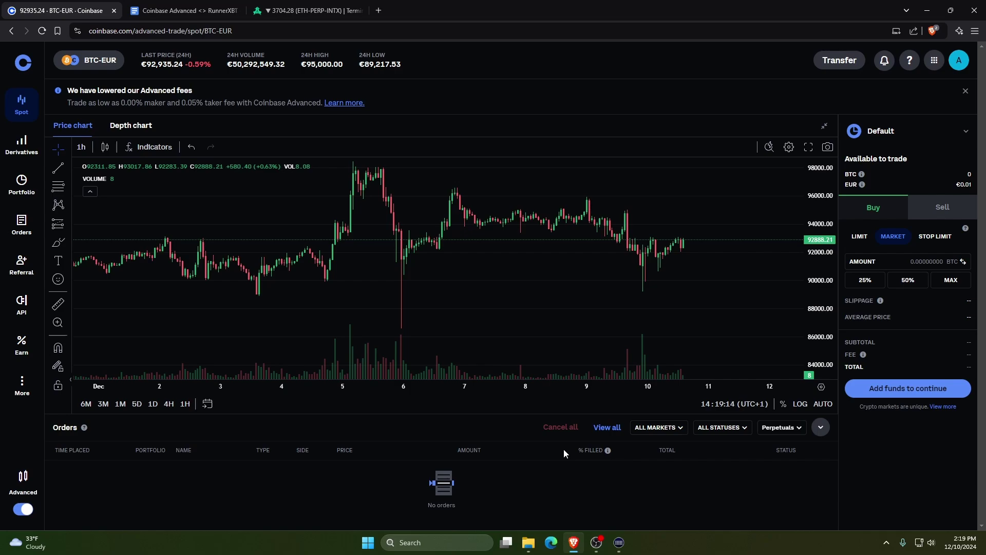
# - Open the 'Coinbase Advanced <> RunnerXBT' Google Doc listing the four trading perks
pyautogui.click(163, 16)
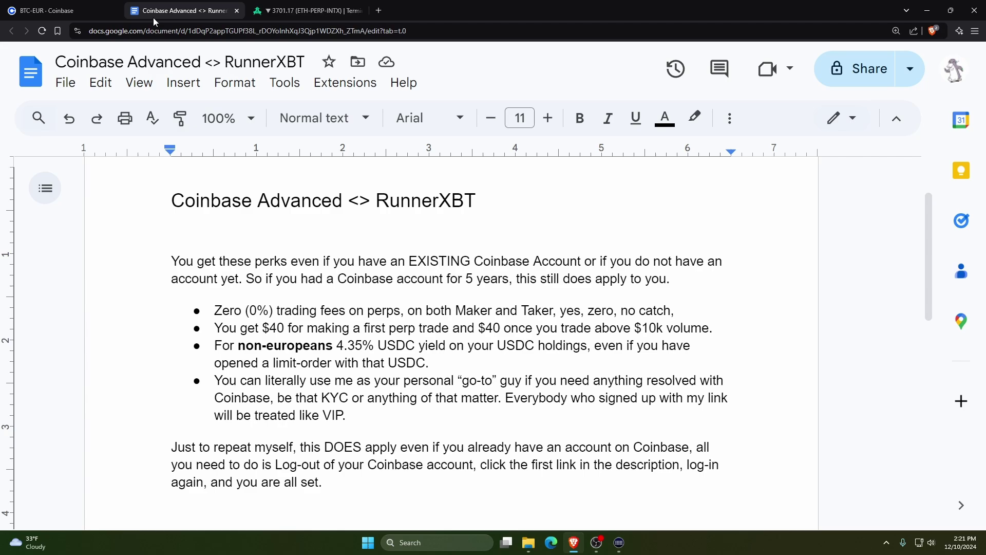
# - Return to the BTC-EUR spot trading page with its 1h price chart
pyautogui.click(64, 13)
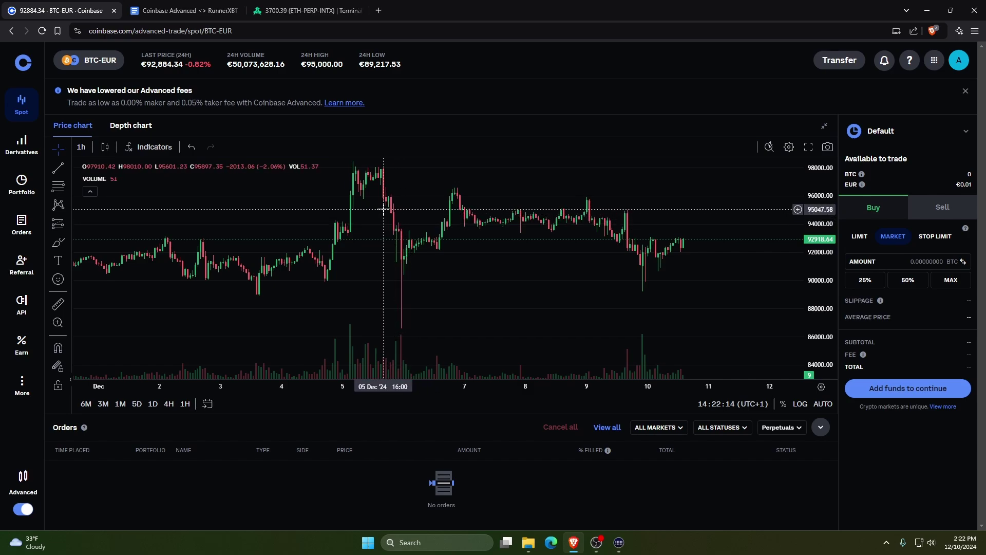
# - Open the Advanced fees link in a new tab, close the RunnerXBT doc, and view the Intro 1 tier (0.60%/1.20%)
pyautogui.rightClick(340, 105)
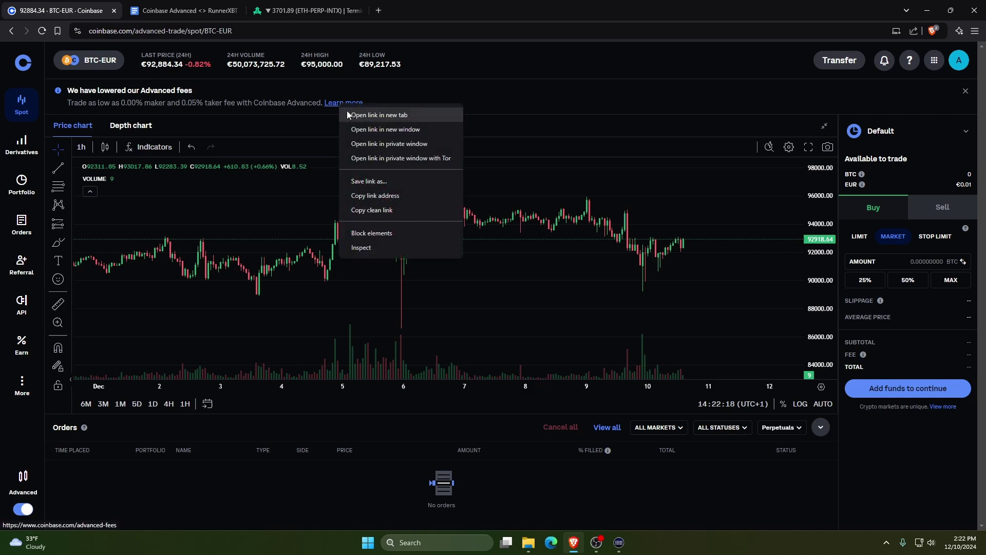
pyautogui.click(347, 110)
pyautogui.click(358, 11)
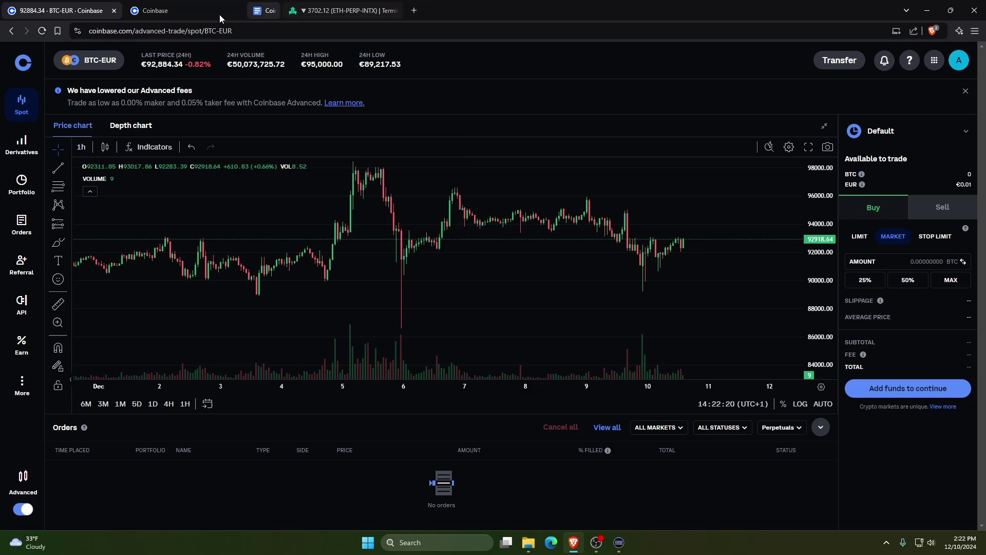
pyautogui.click(186, 13)
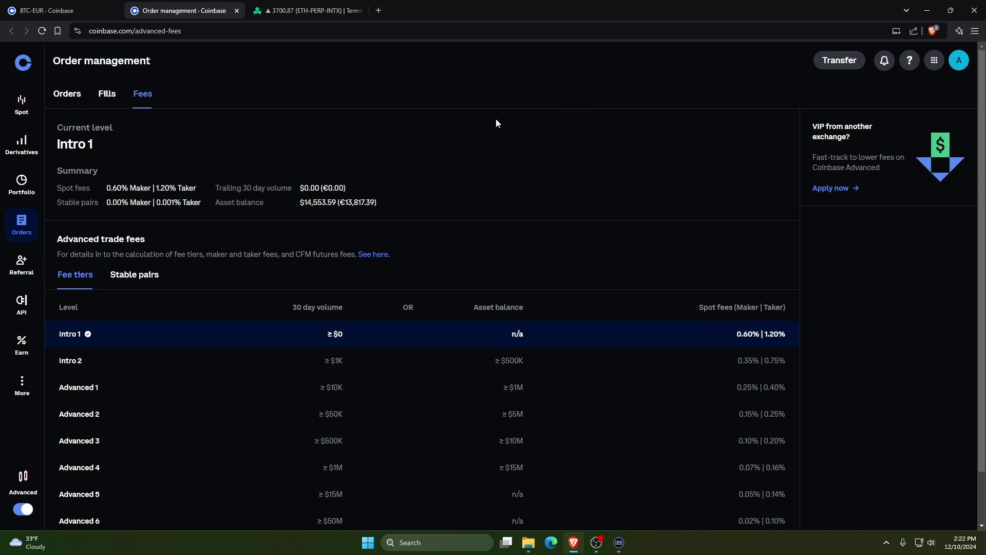
# - Move from the BTC-EUR chart to the ETH PERP derivatives market and zoom out its chart
pyautogui.click(66, 12)
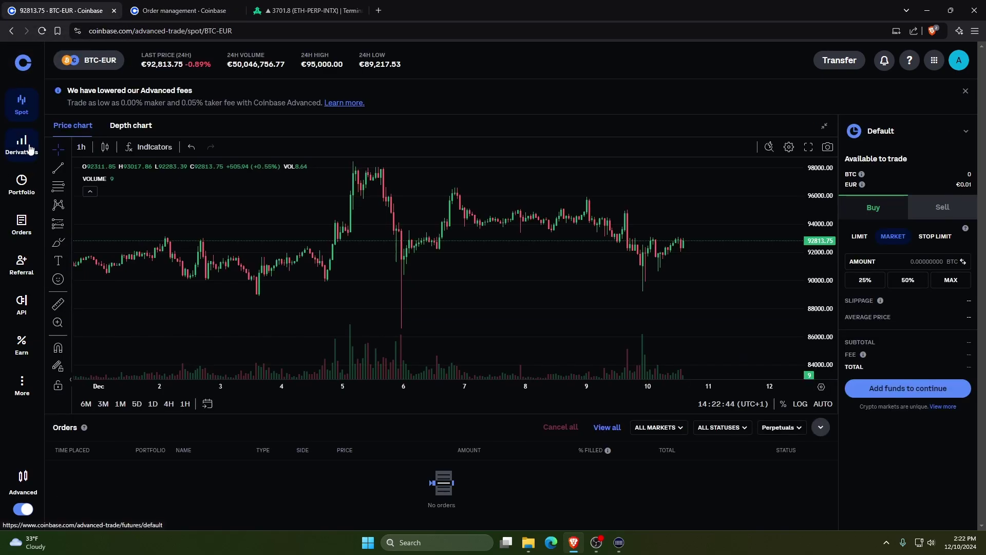
pyautogui.click(30, 149)
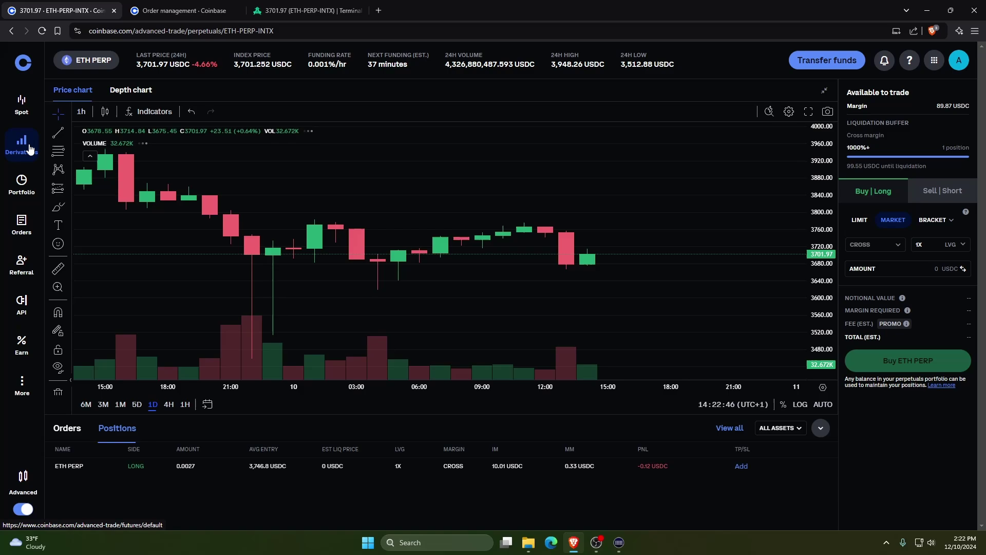
pyautogui.scroll(-5, 451, 260)
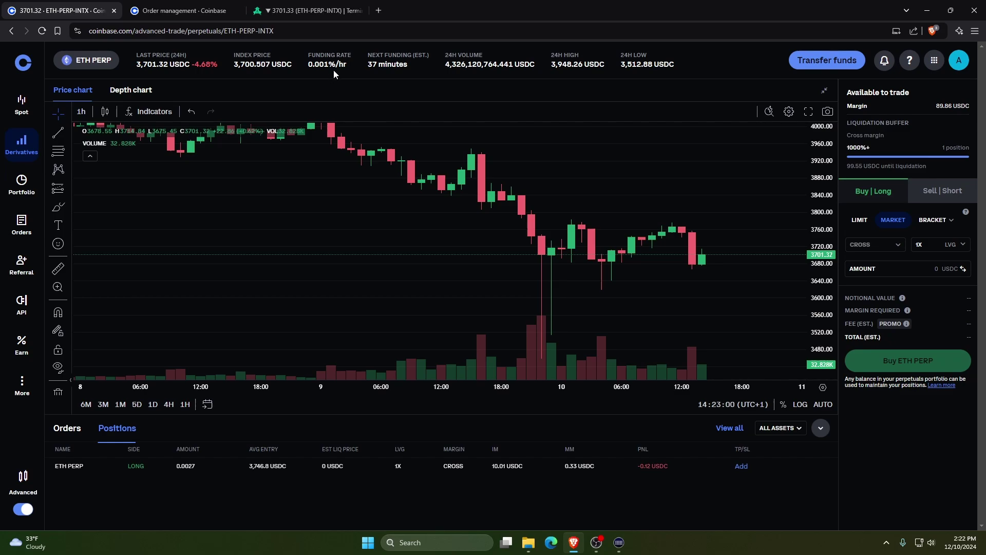
pyautogui.scroll(-1, 690, 164)
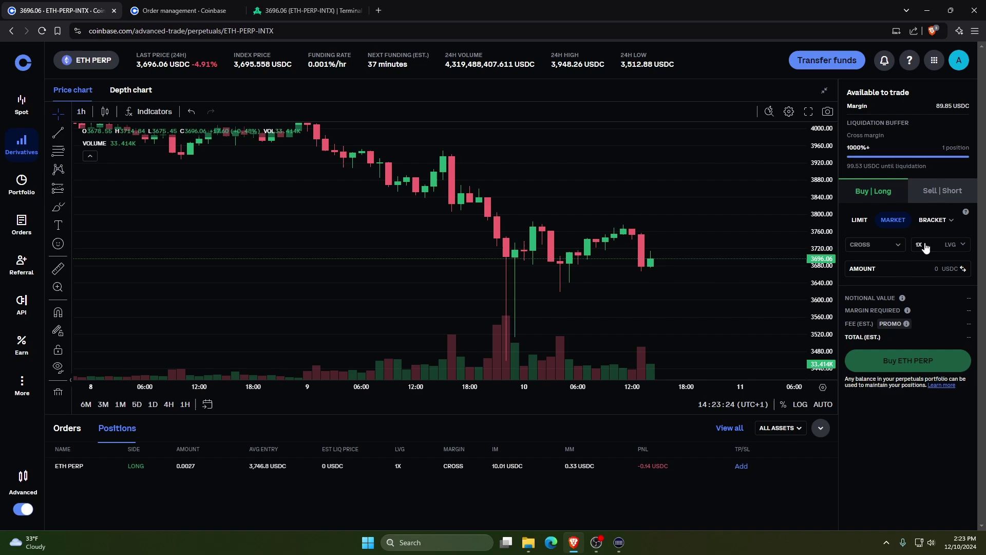
# - Transfer 200 USDC from the Default portfolio into the Perpetuals portfolio
pyautogui.click(949, 107)
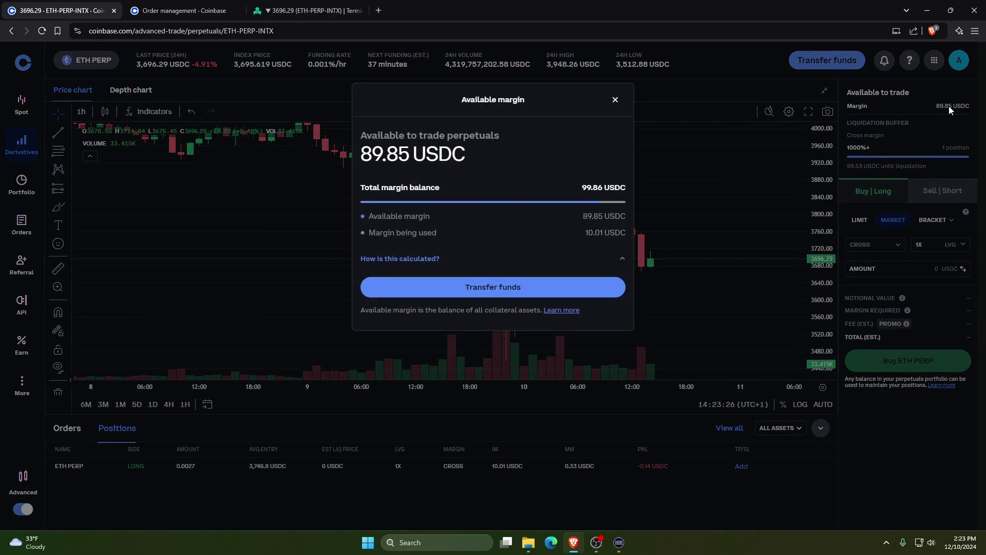
pyautogui.click(506, 289)
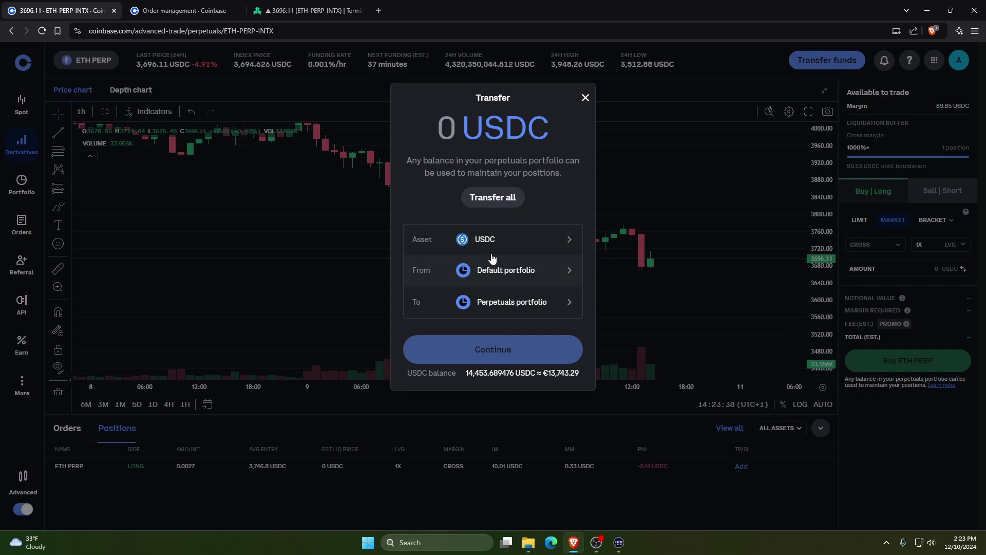
pyautogui.click(496, 282)
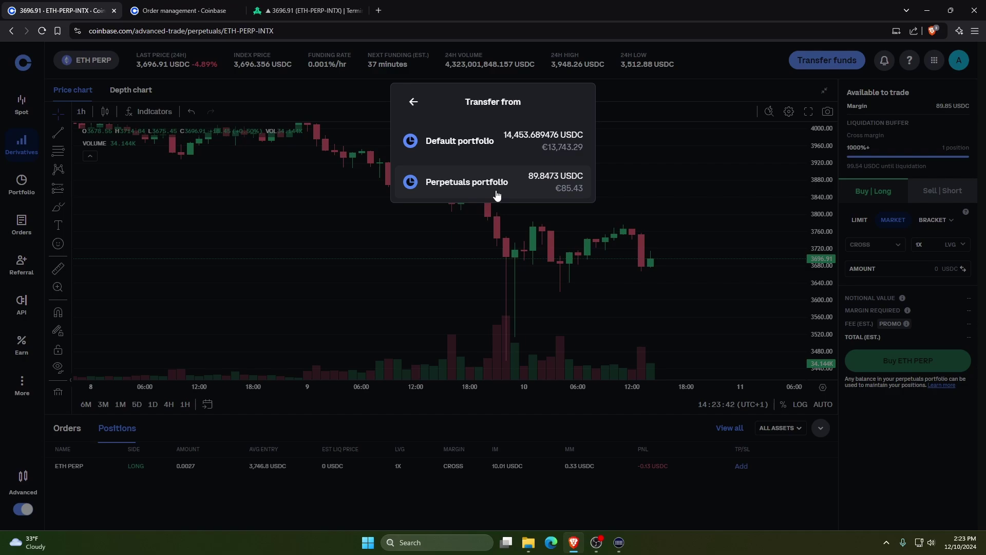
pyautogui.click(493, 188)
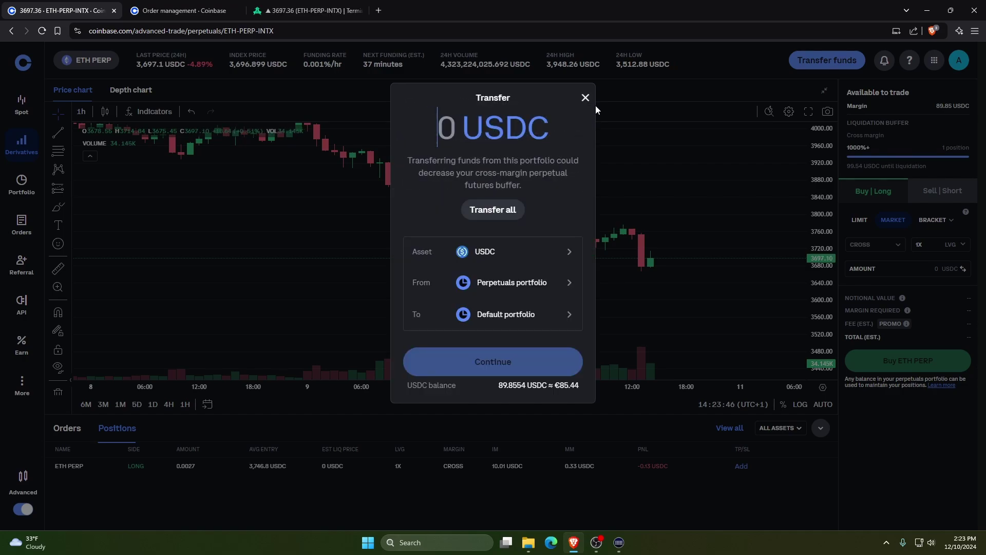
pyautogui.click(510, 290)
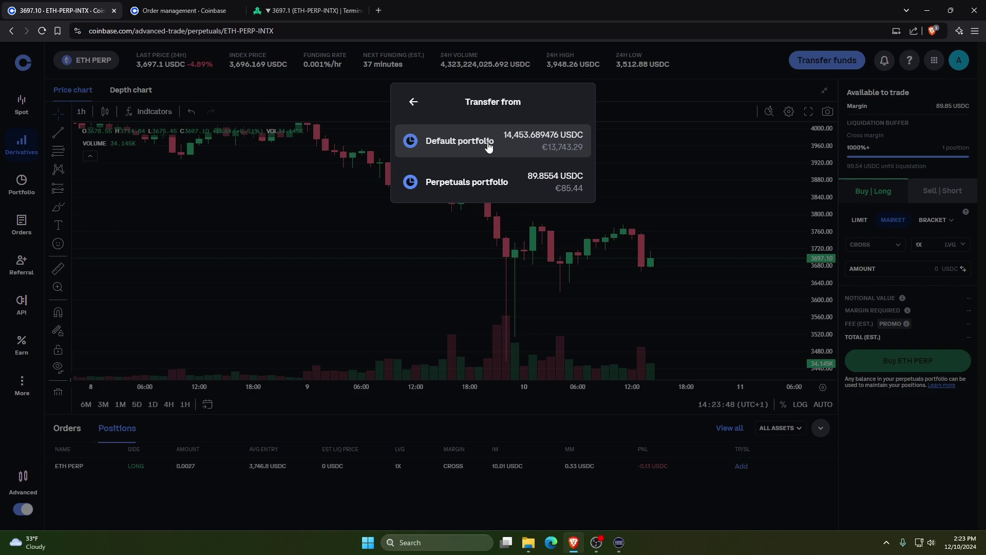
pyautogui.click(487, 139)
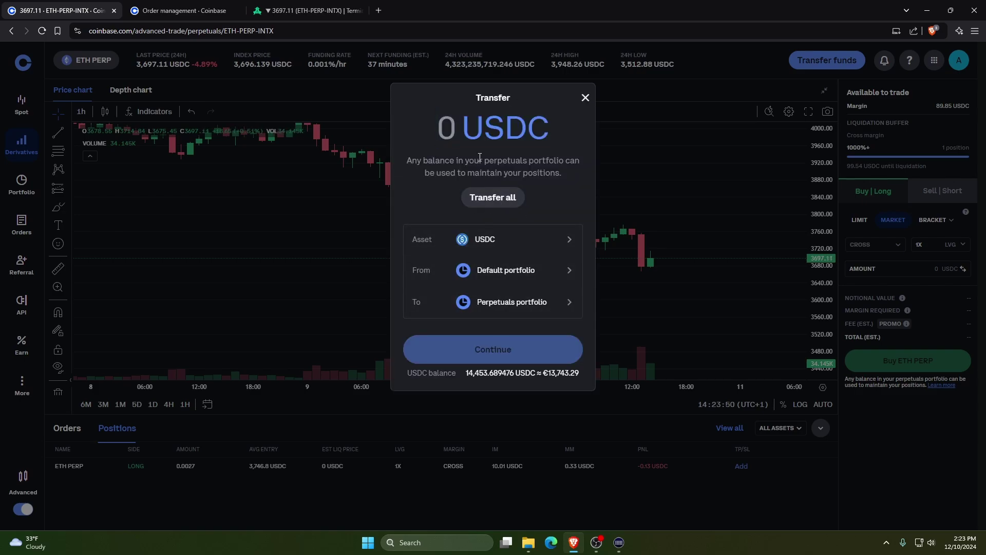
pyautogui.write('200')
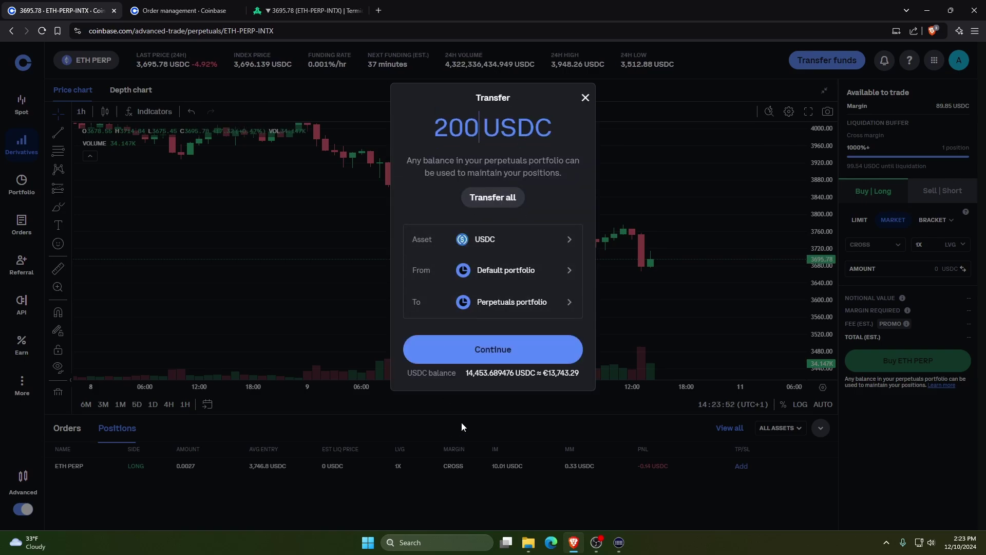
pyautogui.click(492, 359)
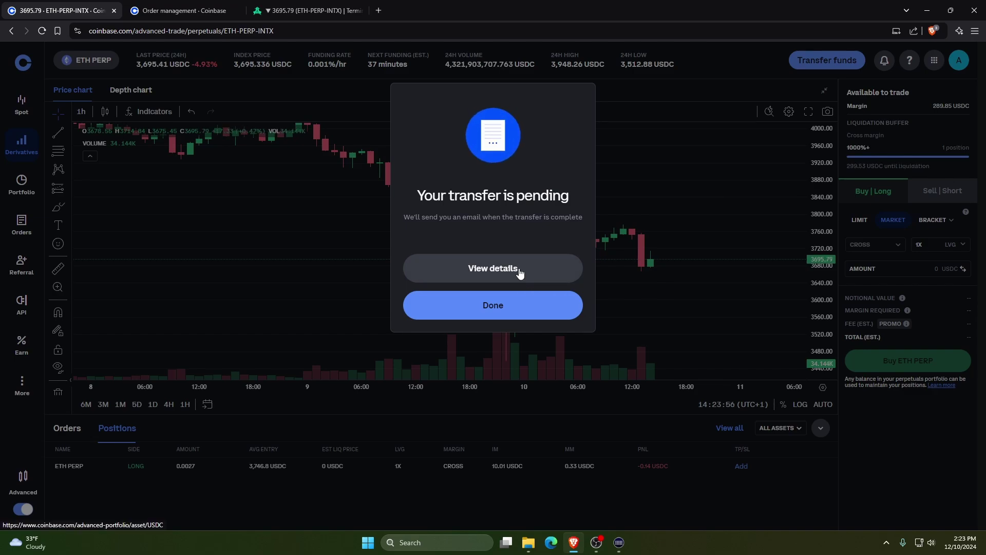
pyautogui.click(500, 299)
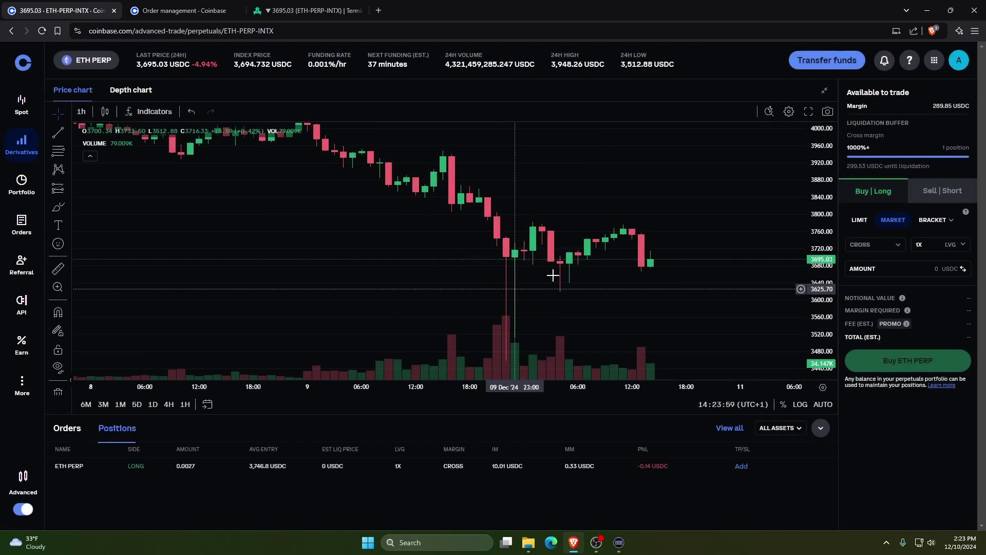
# - Check the updated margin, browse transferable assets, and close a second transfer without sending
pyautogui.click(927, 110)
pyautogui.click(490, 287)
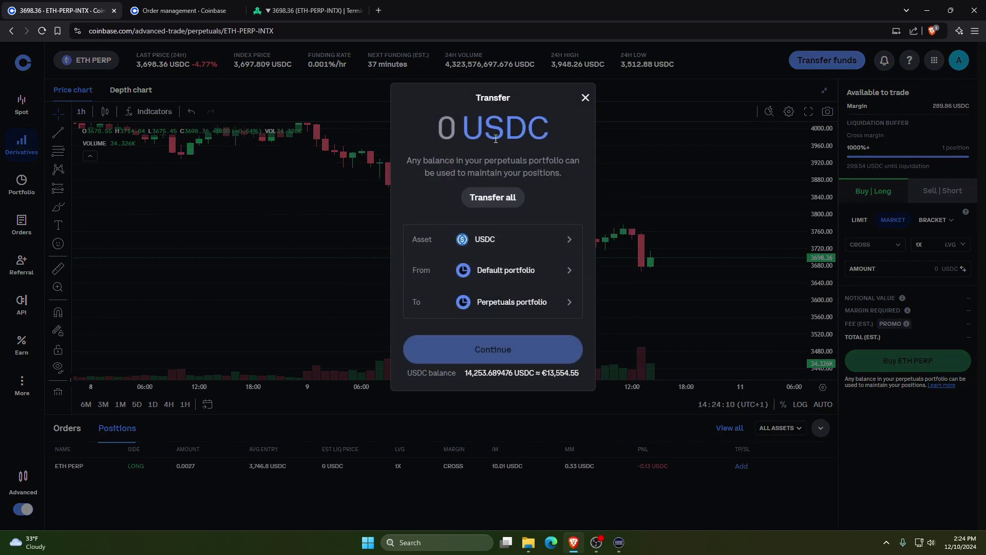
pyautogui.click(488, 248)
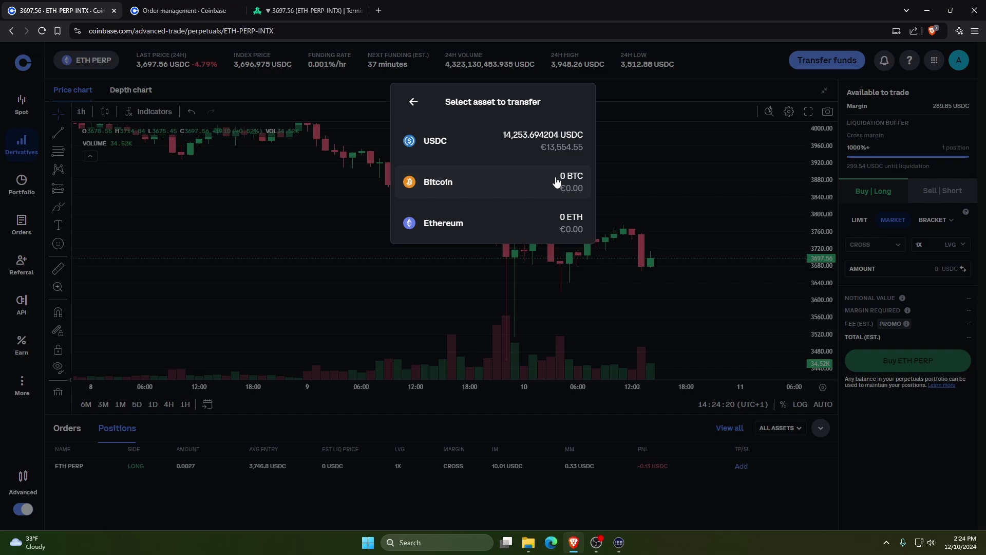
pyautogui.click(408, 103)
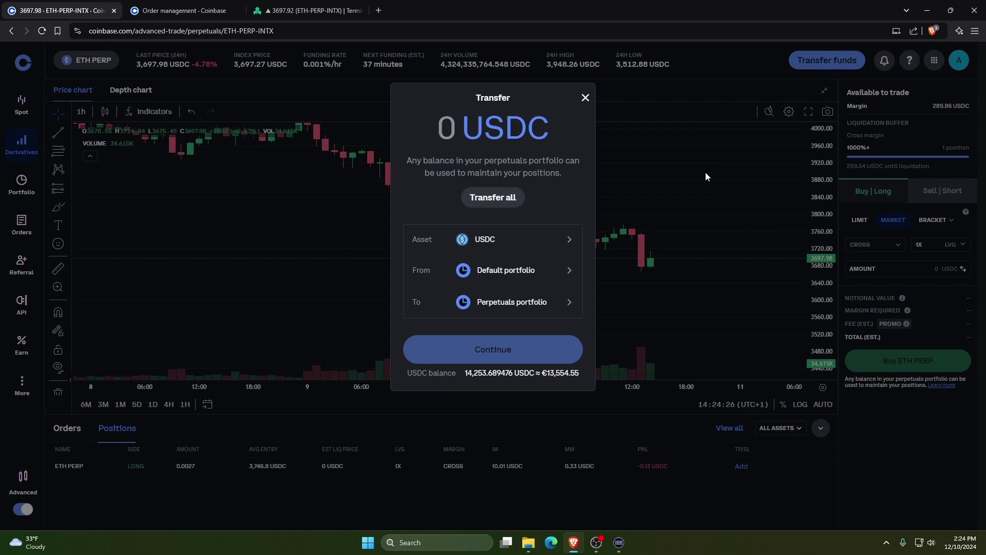
pyautogui.click(707, 161)
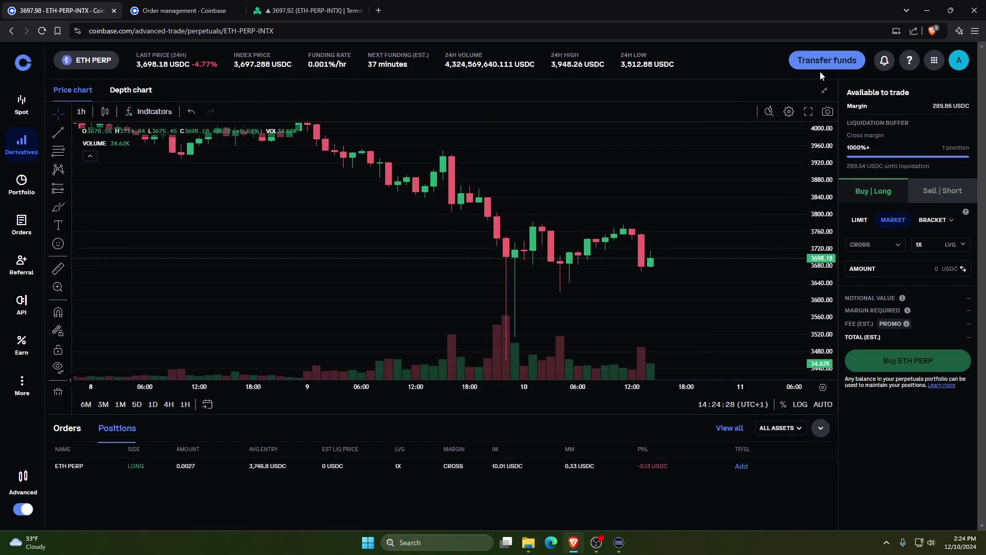
# - Enter 11 USDC in the ETH PERP market Buy | Long form and check the zero promo fee
pyautogui.click(896, 264)
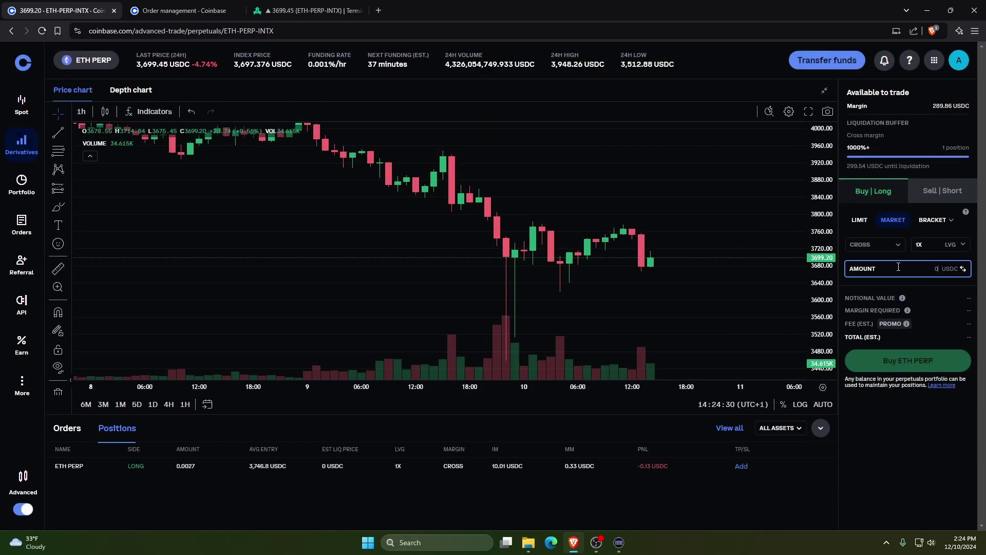
pyautogui.click(868, 252)
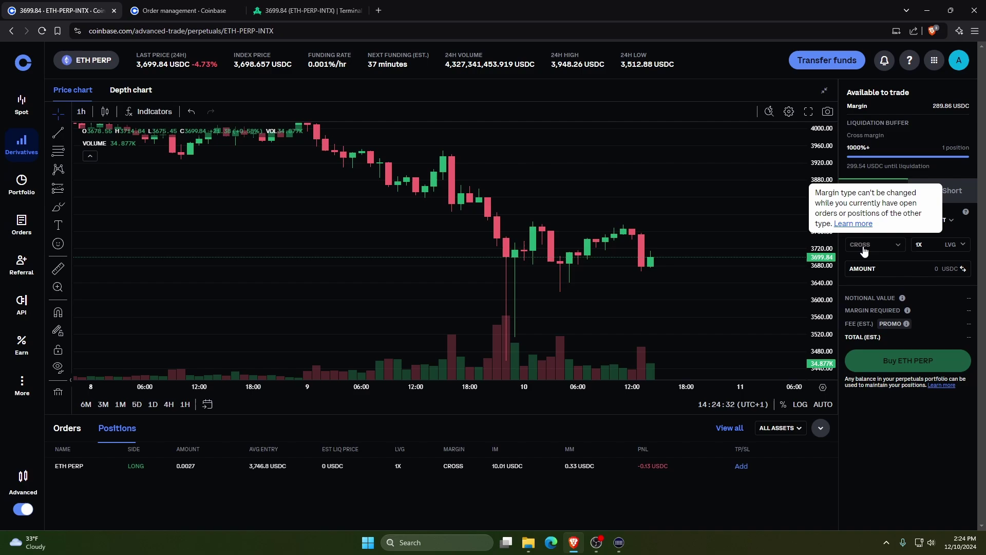
pyautogui.click(920, 266)
pyautogui.write('10')
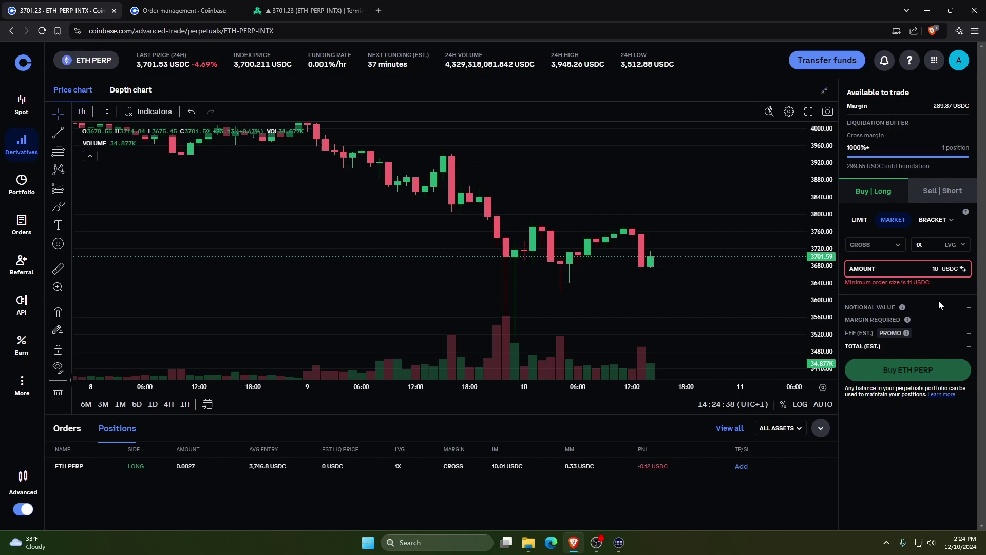
pyautogui.click(897, 266)
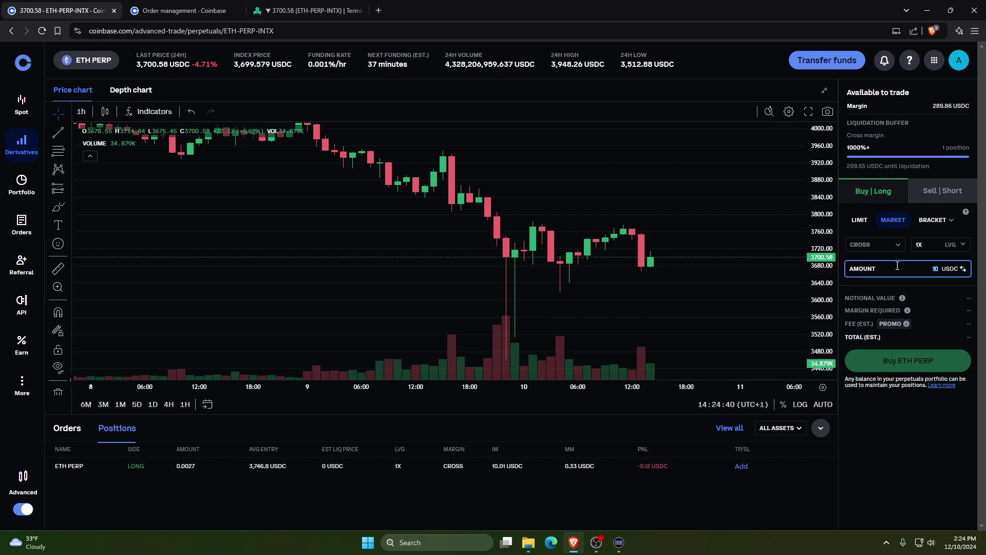
pyautogui.write('11')
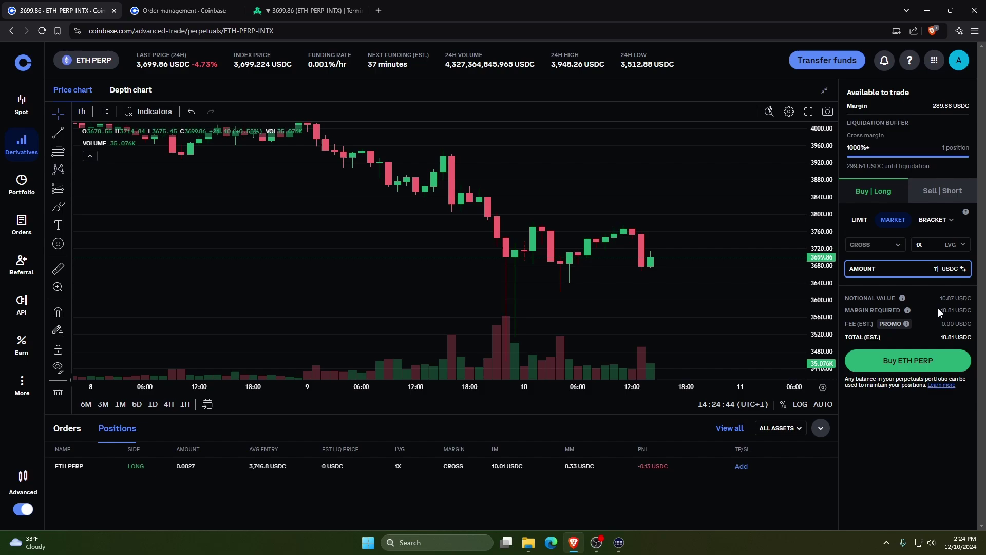
pyautogui.moveTo(906, 323)
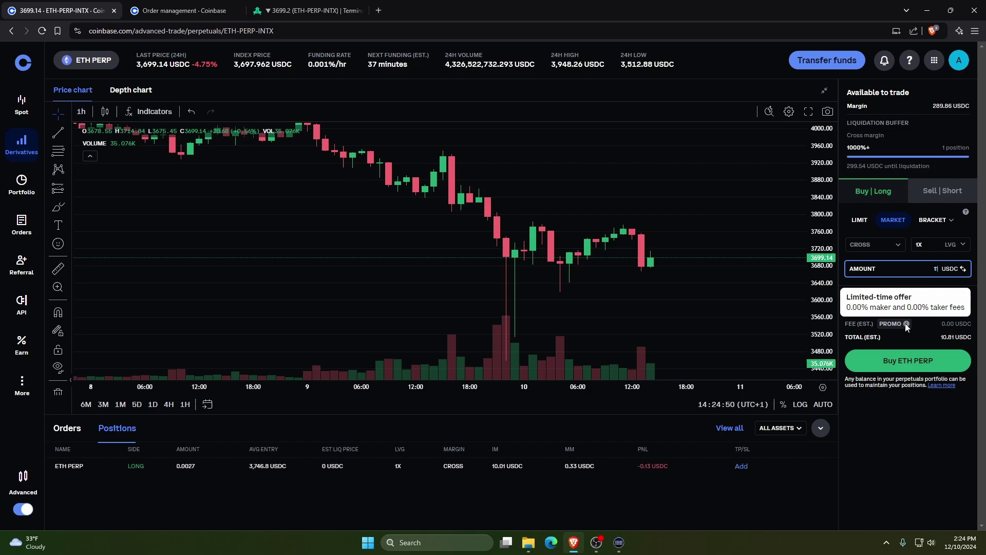
pyautogui.scroll(-2, 591, 216)
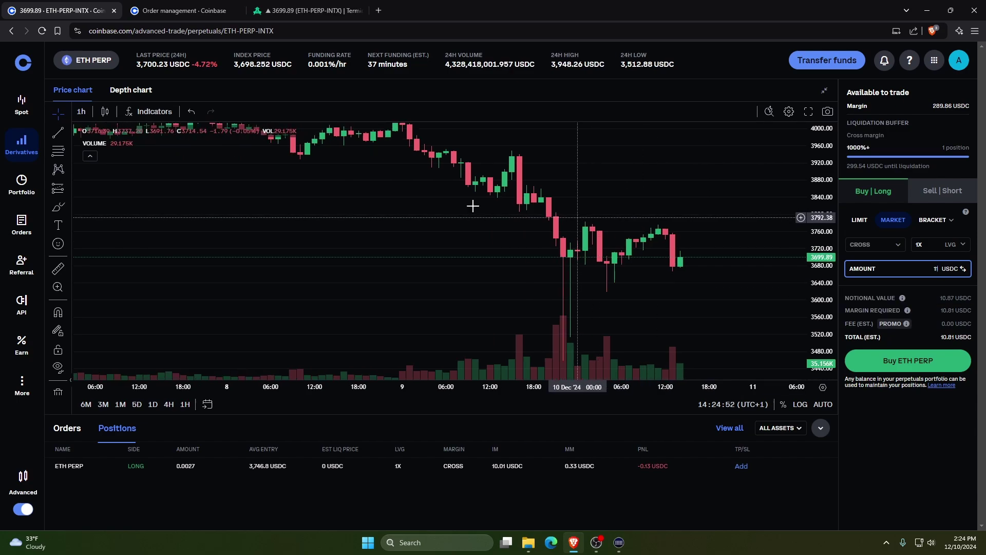
# - Visit the portfolio overview, dismiss Create a portfolio, and go via Orders to the empty API keys page
pyautogui.click(21, 194)
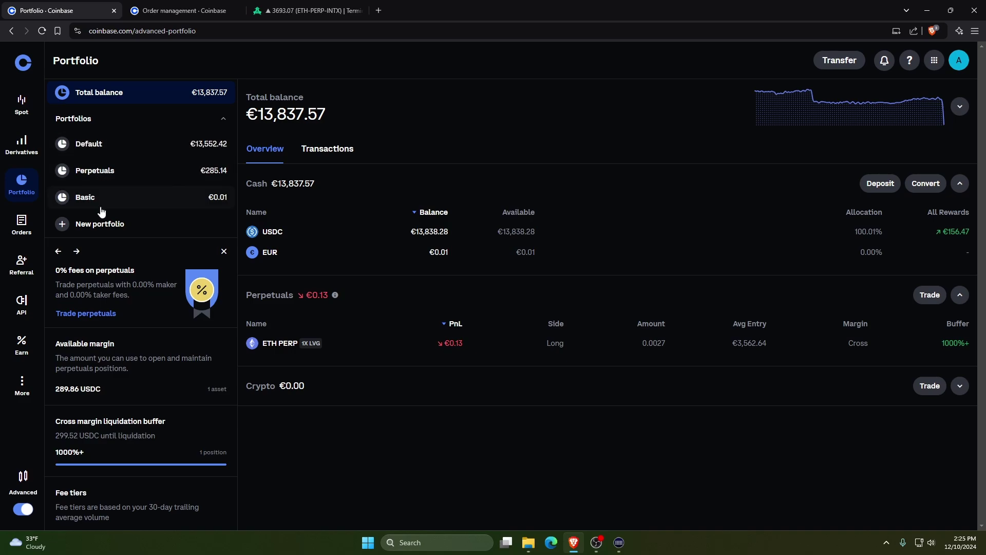
pyautogui.click(101, 224)
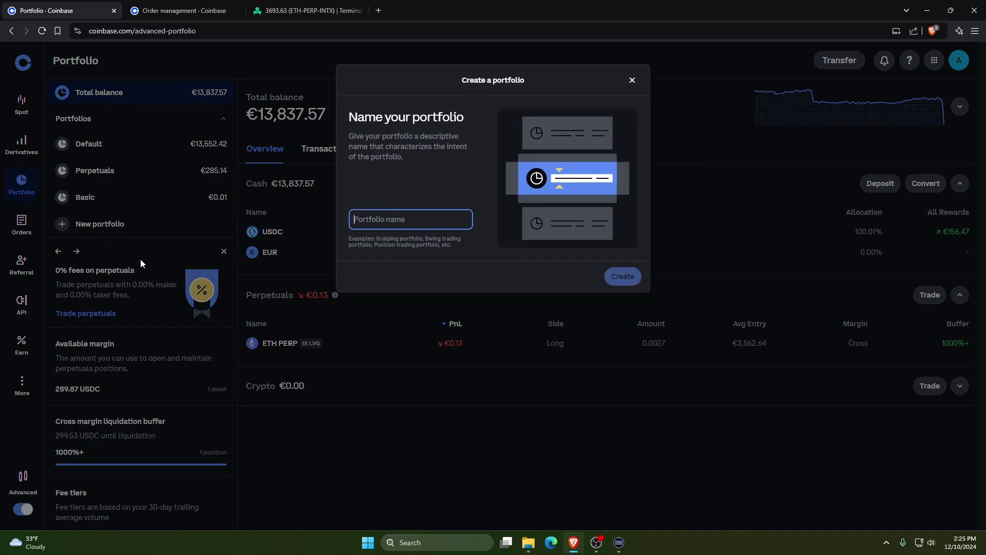
pyautogui.click(632, 83)
pyautogui.click(21, 226)
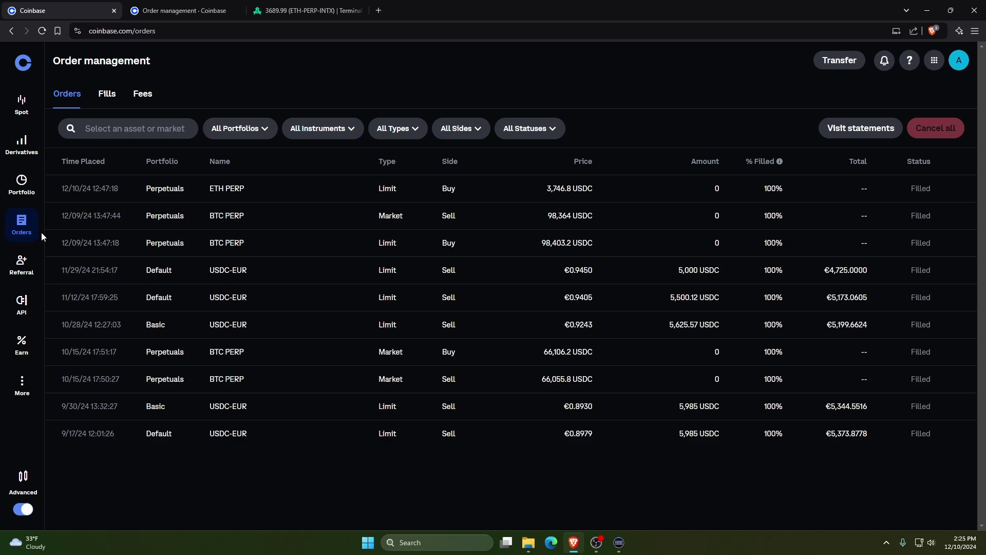
pyautogui.click(24, 314)
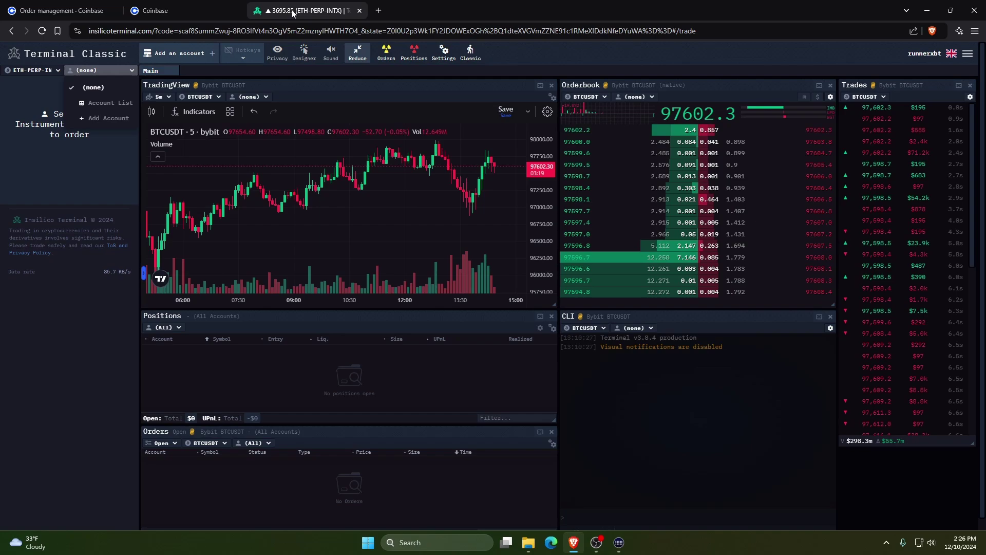
# - Switch to Insilico Terminal's BTCUSDT workspace and bring up its account dropdown
pyautogui.click(308, 11)
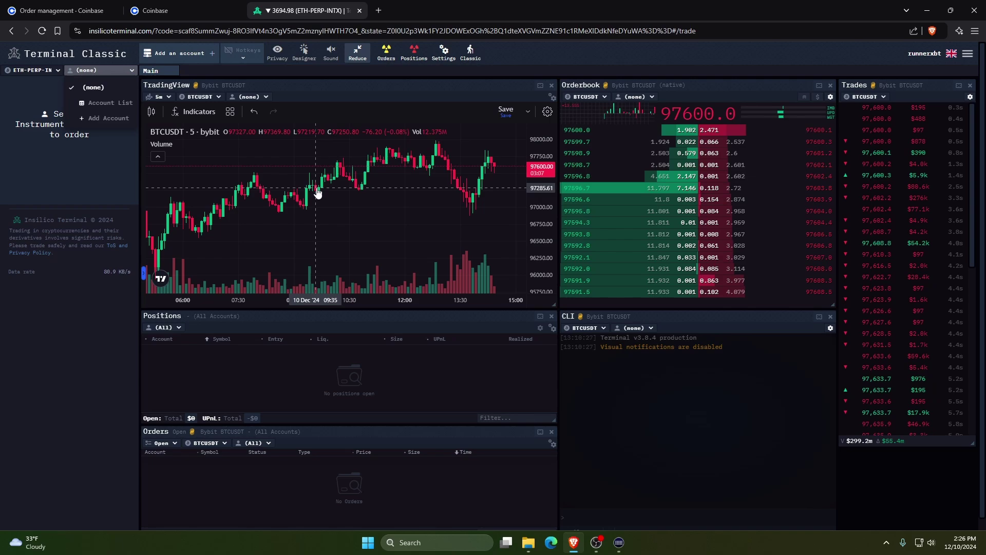
pyautogui.click(116, 70)
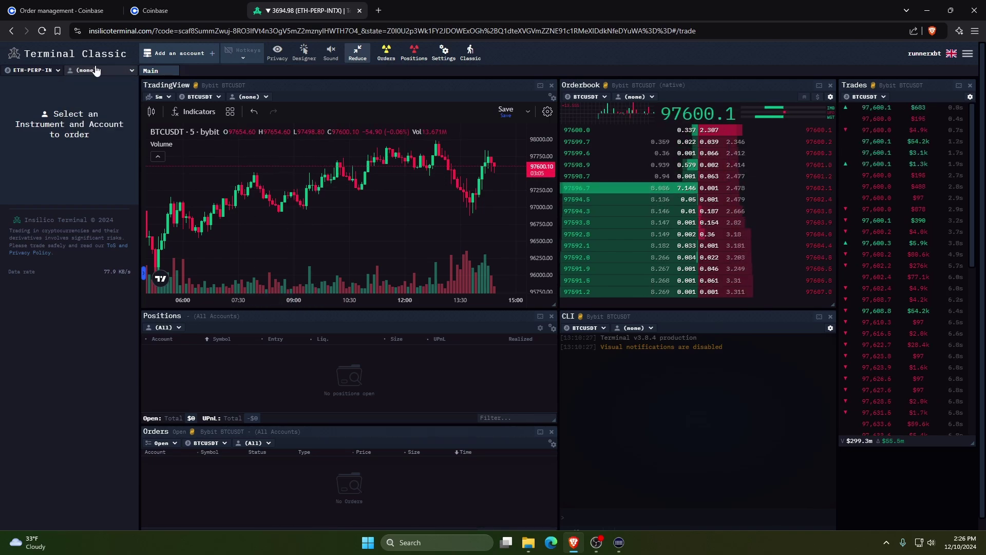
pyautogui.click(114, 70)
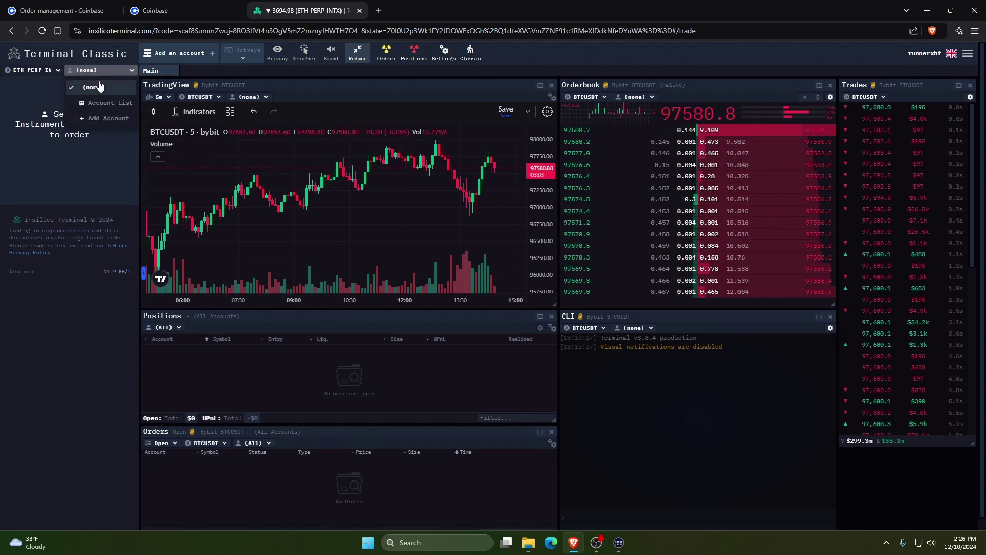
# - Add a Coinbase Advanced account connection and copy its IP whitelist addresses
pyautogui.click(109, 119)
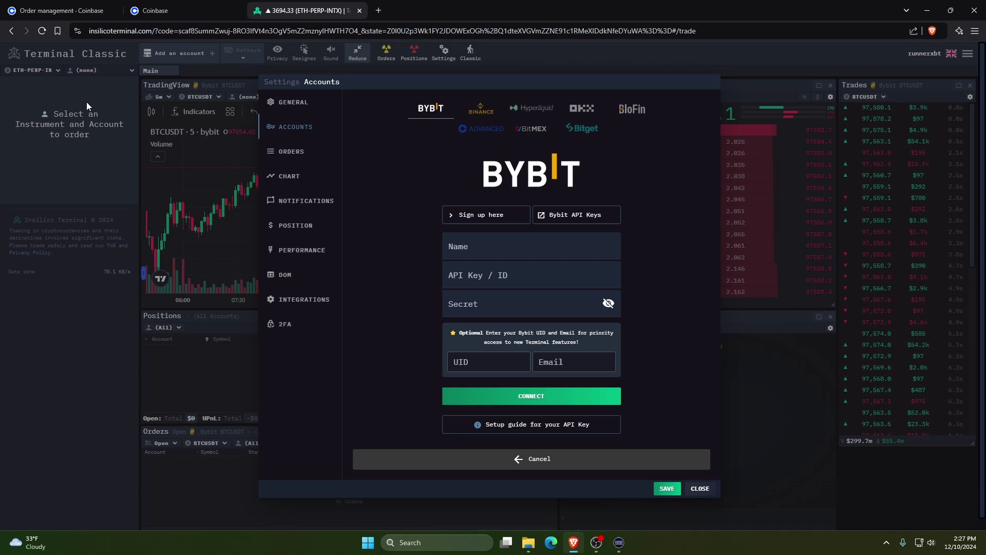
pyautogui.click(477, 130)
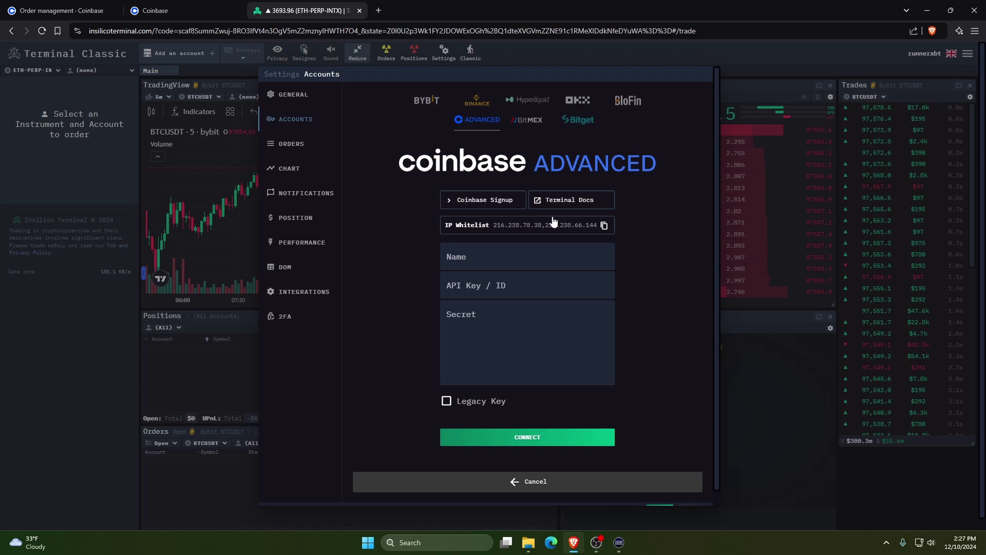
pyautogui.click(604, 226)
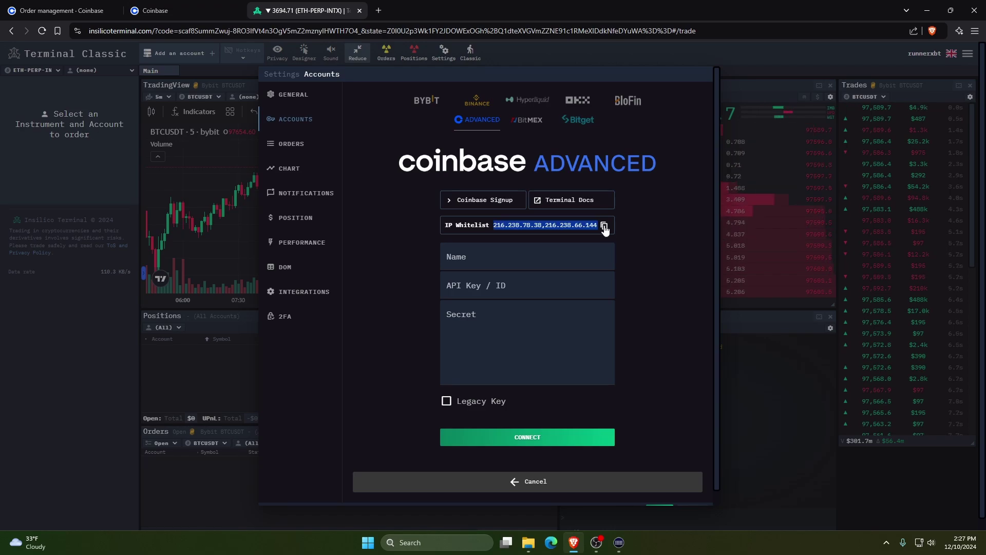
# - Start a Coinbase API key named Runner for the Perpetuals portfolio with Trade permission
pyautogui.click(174, 14)
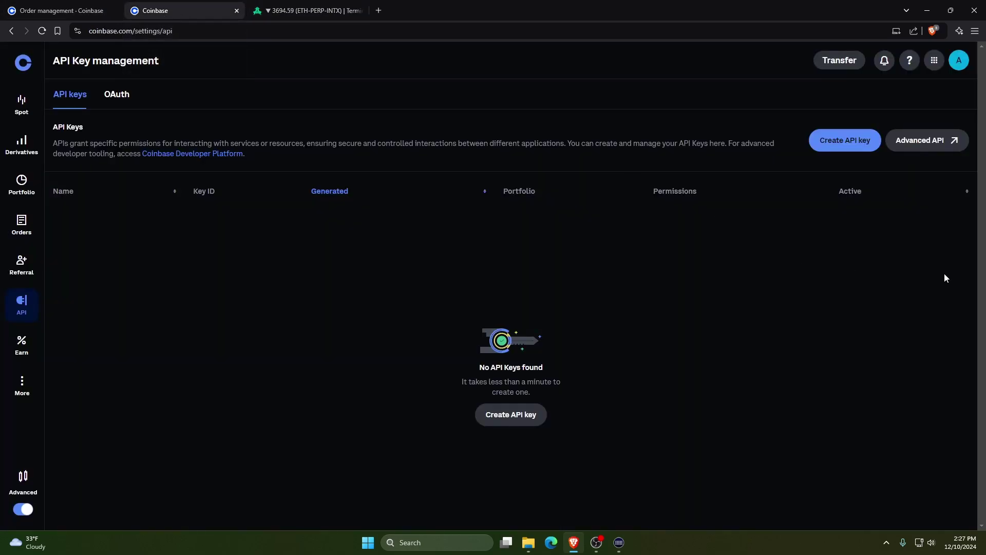
pyautogui.click(833, 142)
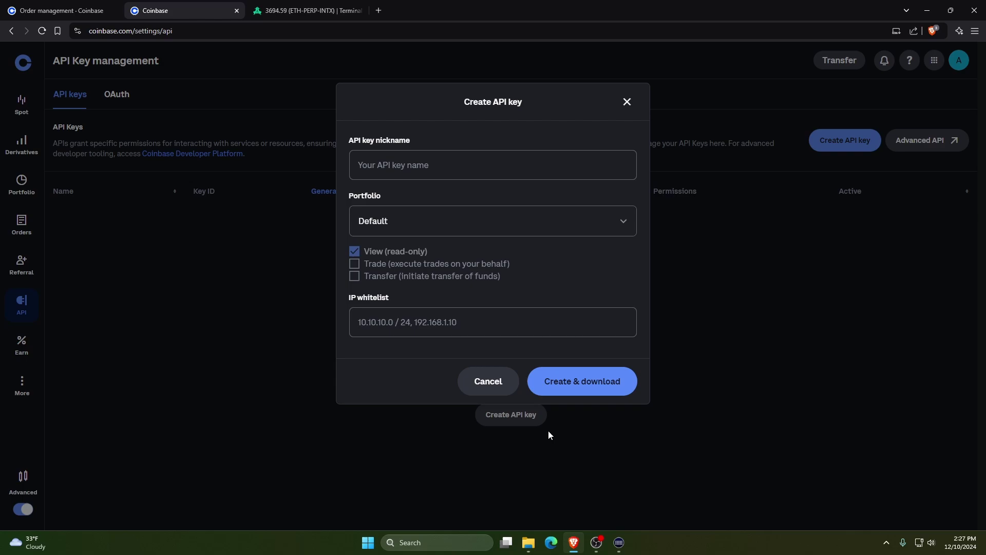
pyautogui.click(421, 168)
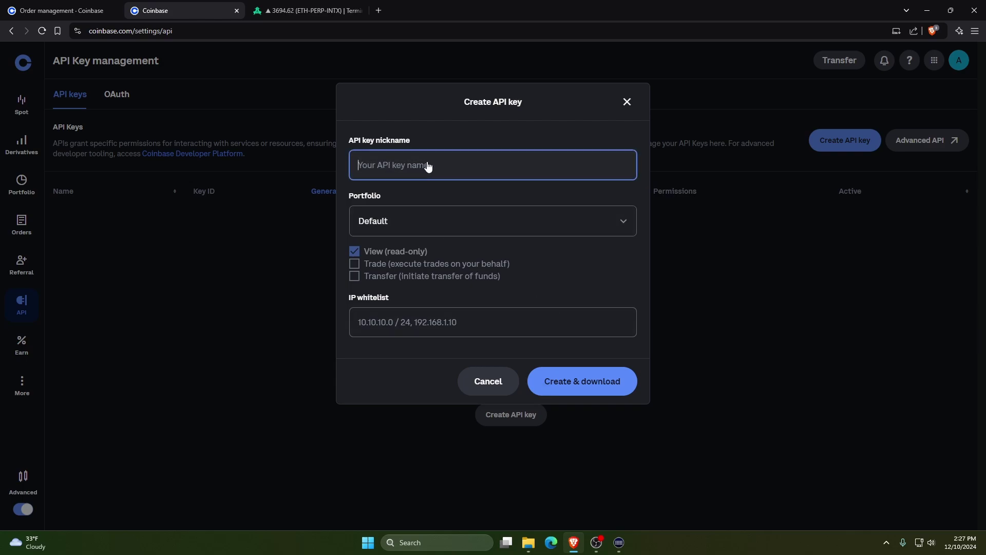
pyautogui.write('Runner')
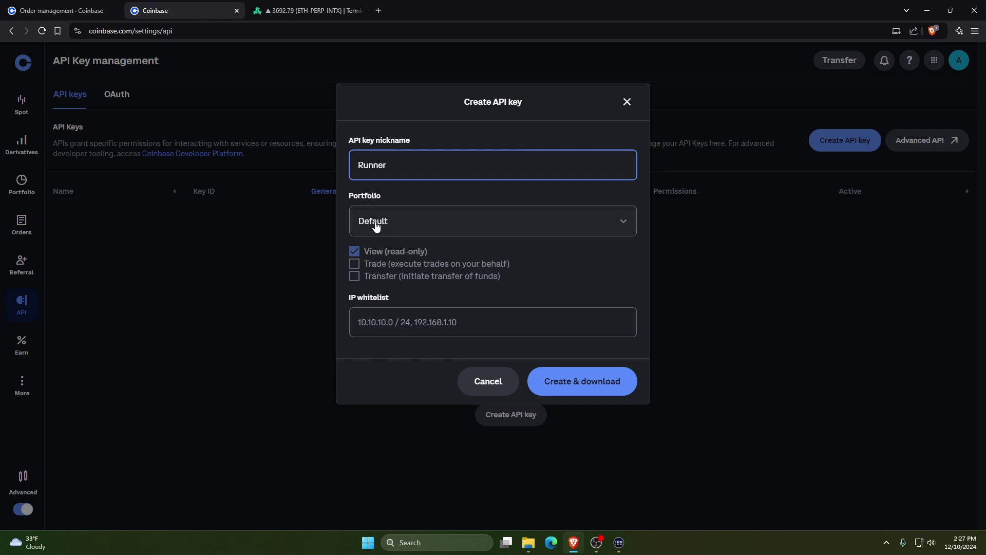
pyautogui.click(376, 225)
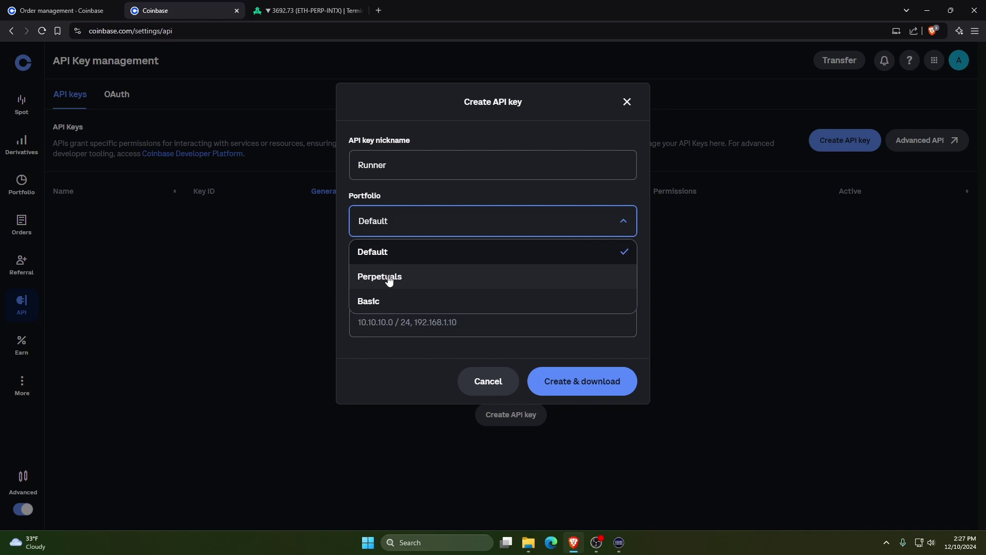
pyautogui.click(389, 277)
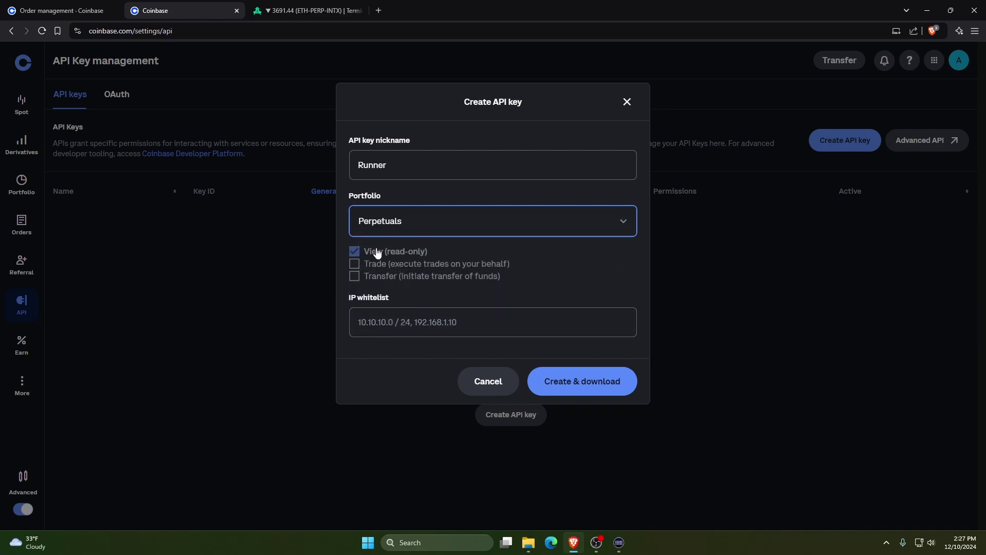
pyautogui.click(354, 264)
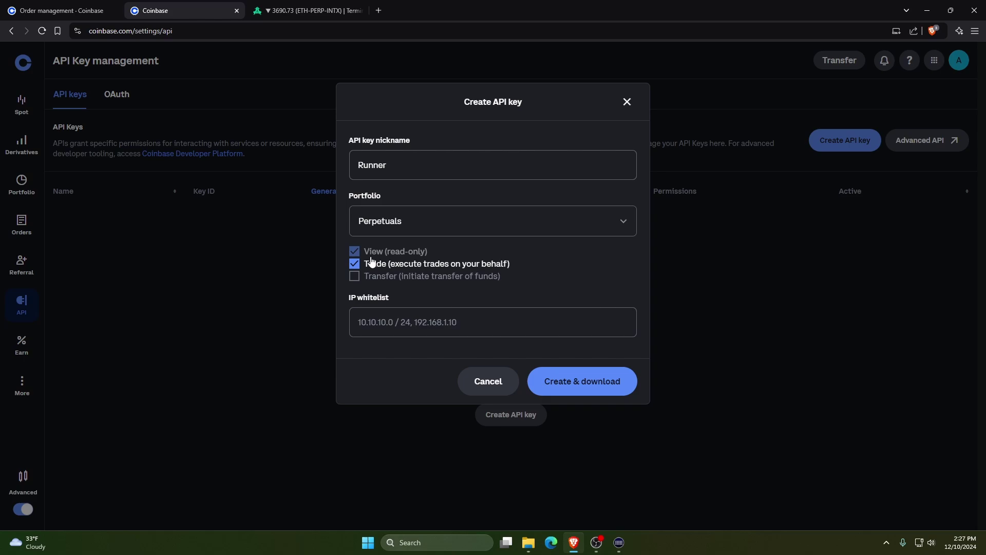
# - Copy the terminal's whitelist IPs and paste them into the new API key's IP whitelist
pyautogui.click(387, 322)
pyautogui.click(285, 11)
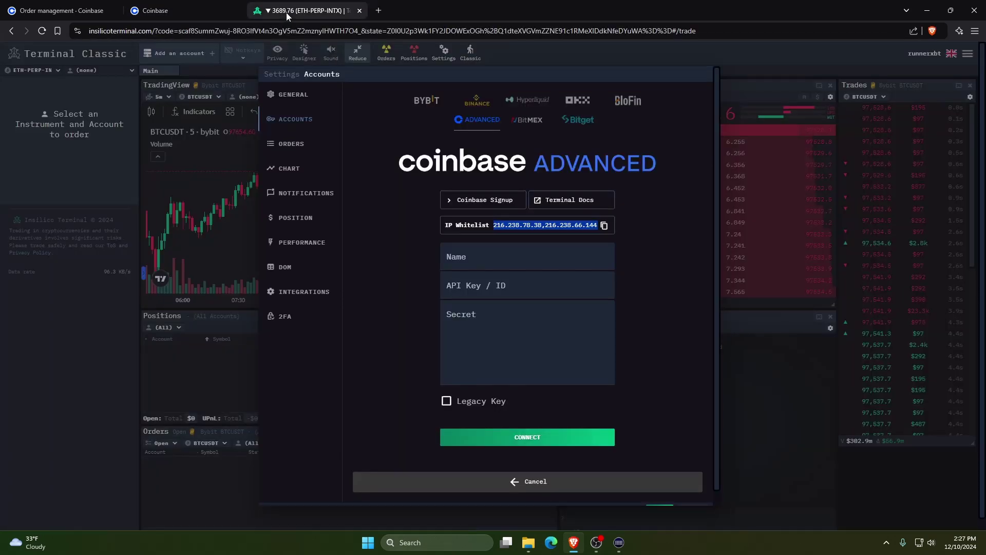
pyautogui.click(604, 226)
pyautogui.click(198, 11)
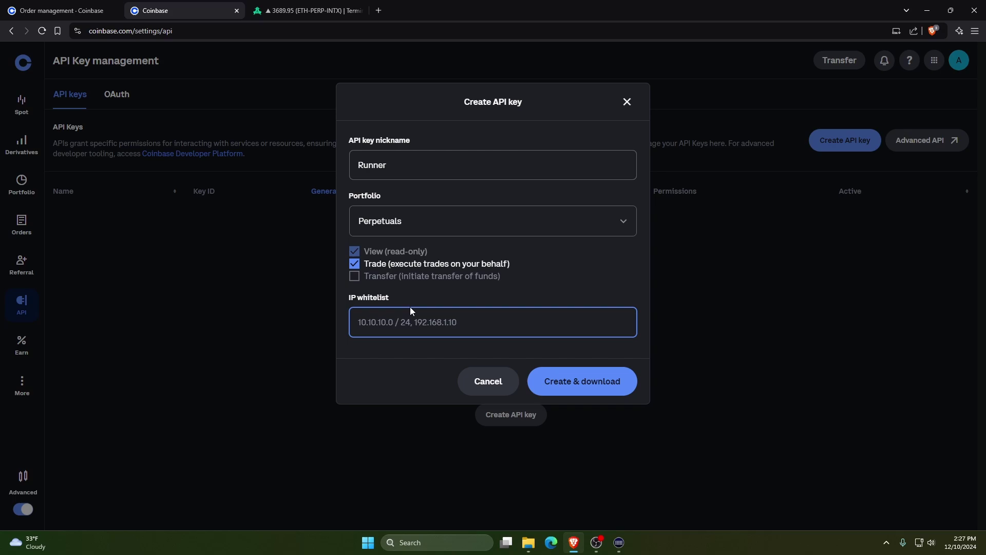
pyautogui.hotkey('ctrl', 'v')
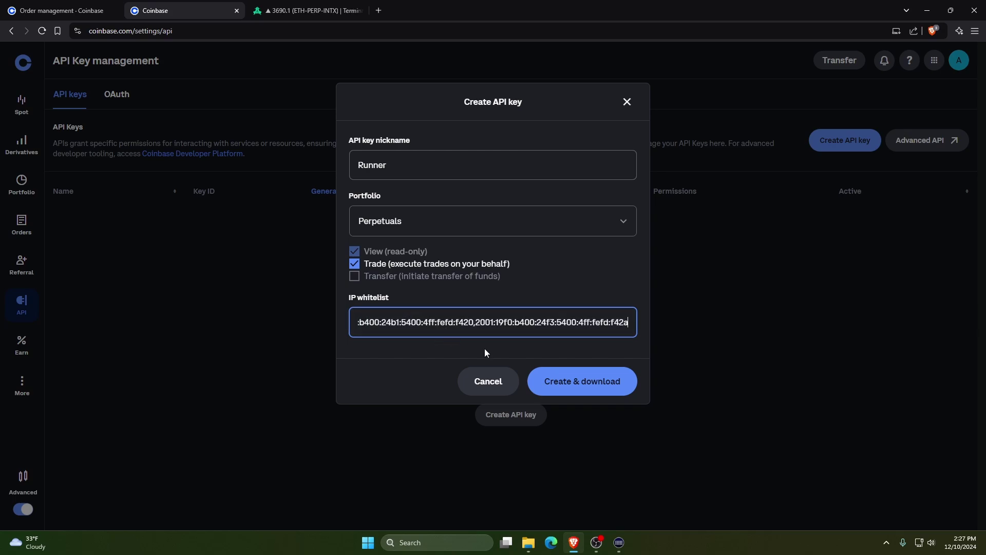
# - Create the Runner API key, pass two-factor authentication, and save its credentials as cdp_api_key.json
pyautogui.click(582, 382)
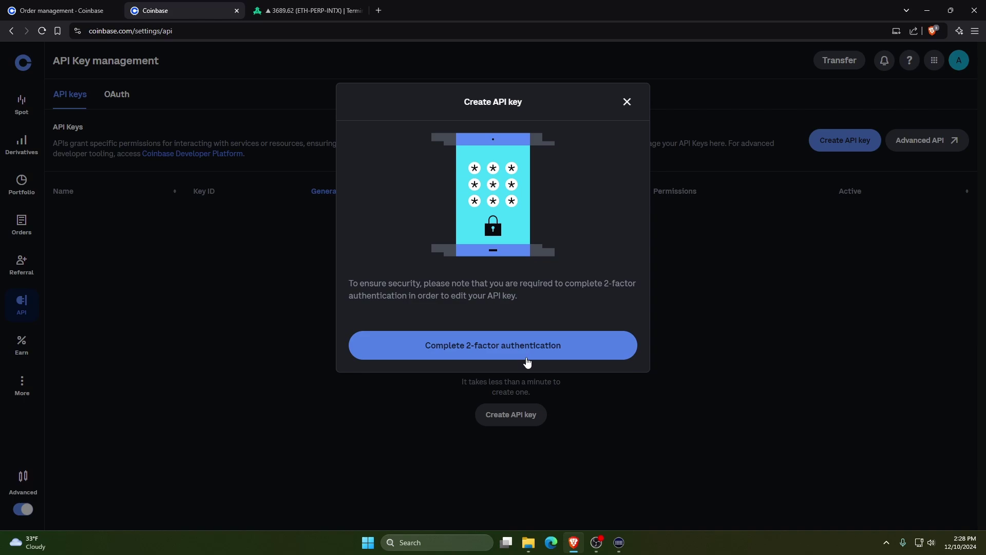
pyautogui.click(553, 363)
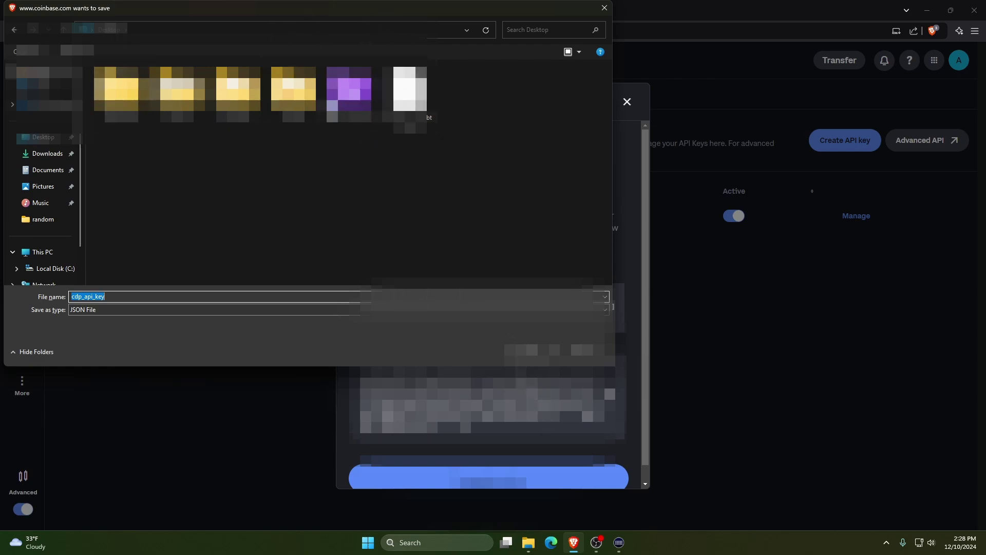
pyautogui.press('Return')
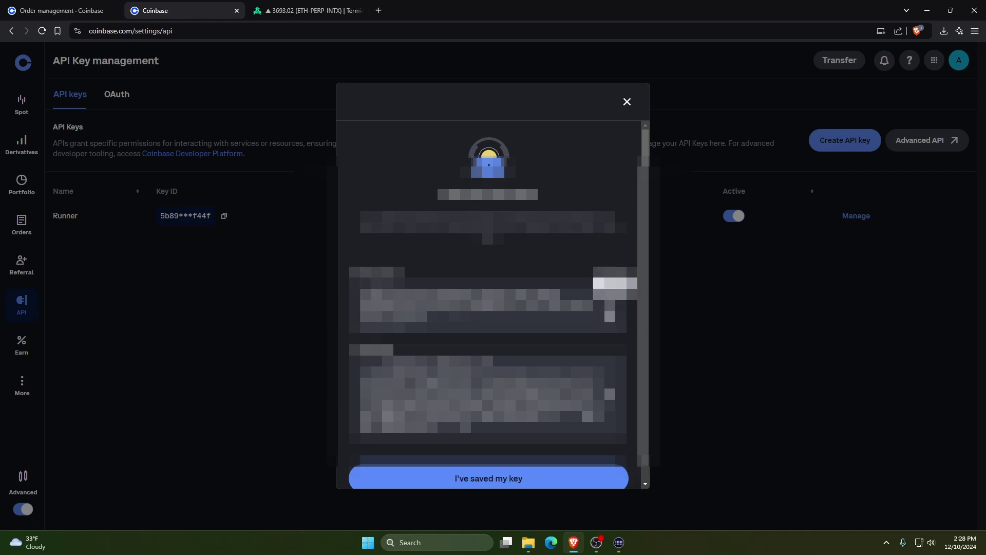
# - Paste the Runner API key and its secret from Coinbase into the terminal's API Key / ID and Secret fields
pyautogui.click(300, 11)
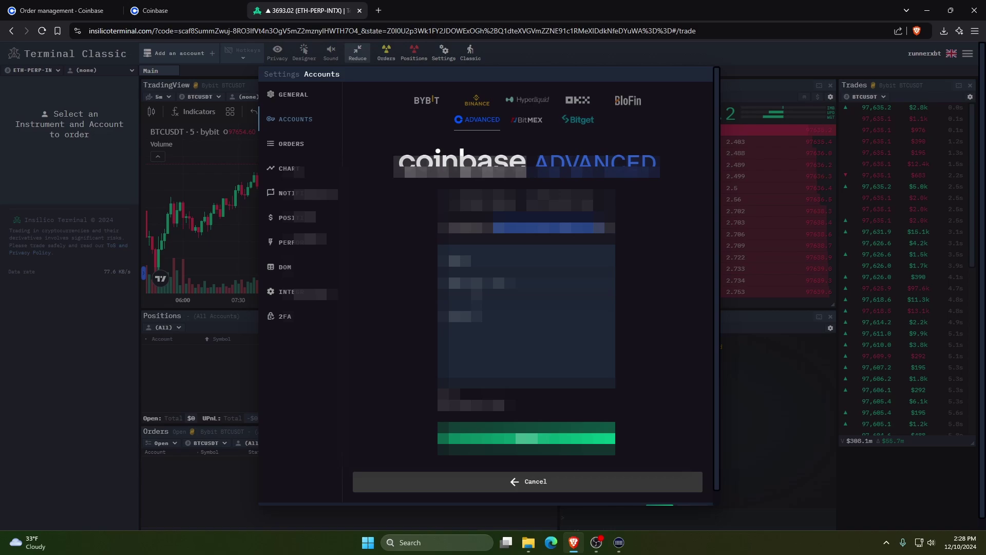
pyautogui.click(550, 294)
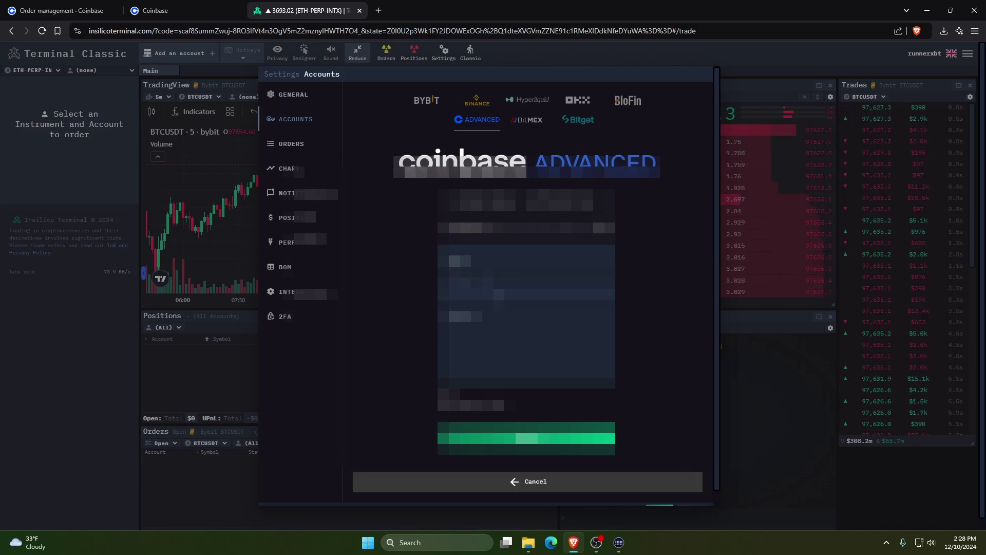
pyautogui.hotkey('ctrl', 'v')
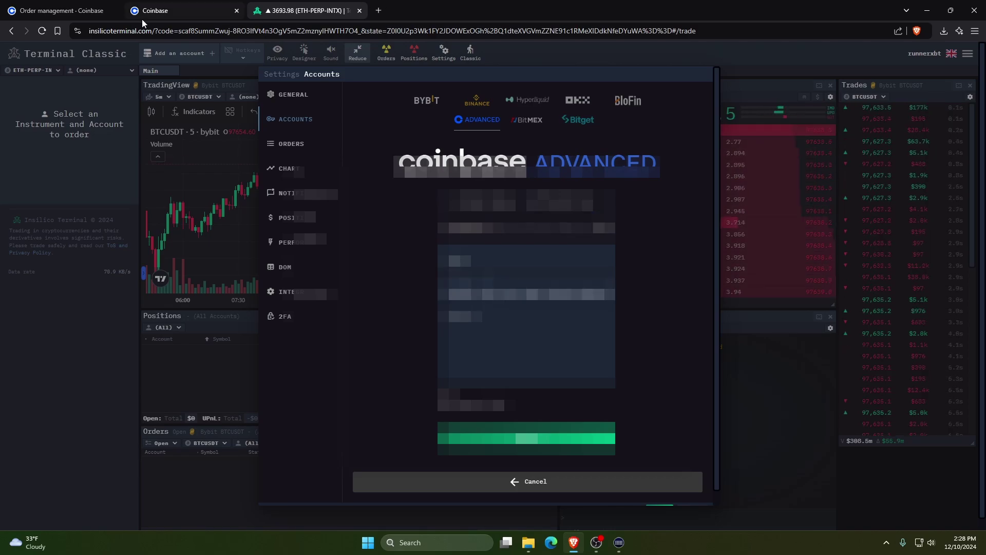
pyautogui.click(155, 12)
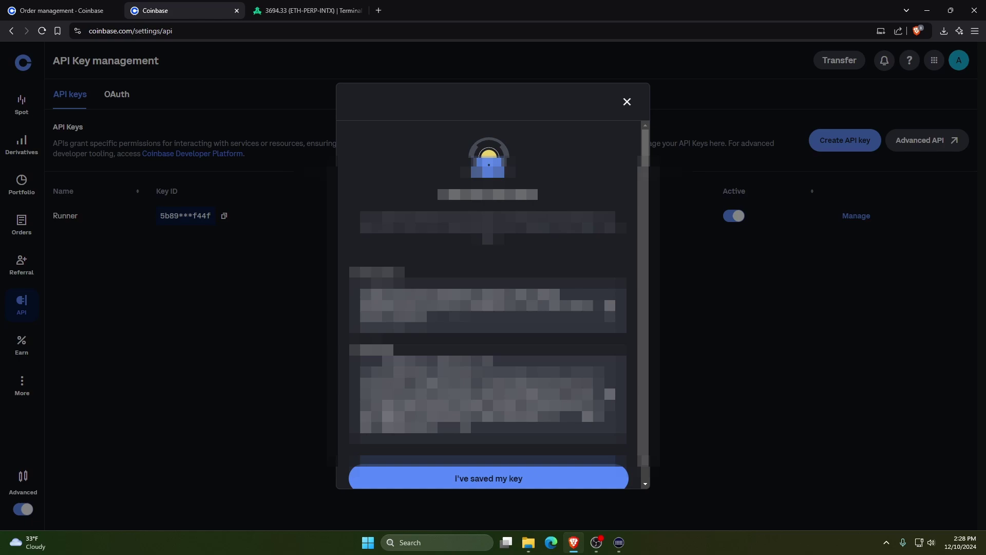
pyautogui.click(296, 14)
pyautogui.hotkey('ctrl', 'v')
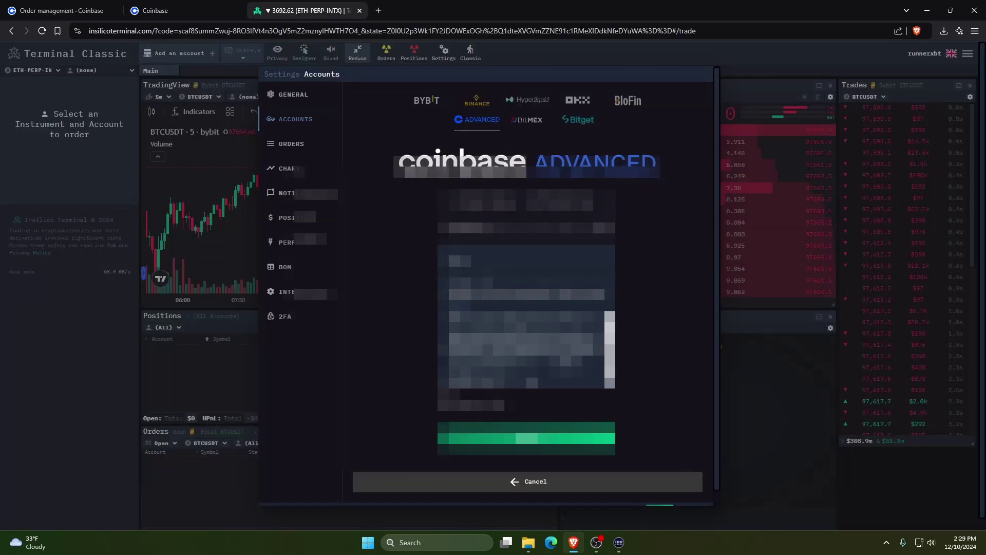
pyautogui.click(161, 13)
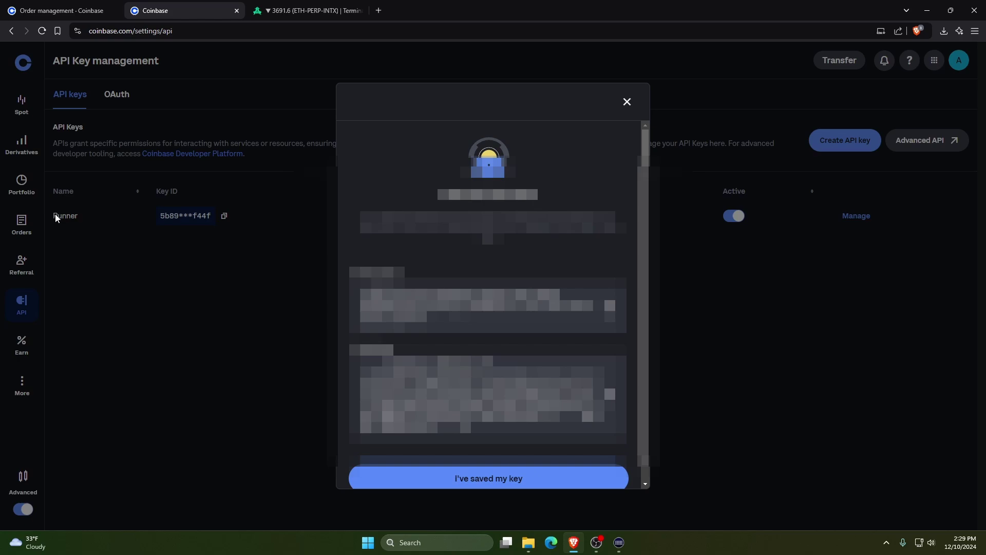
pyautogui.scroll(-1, 87, 186)
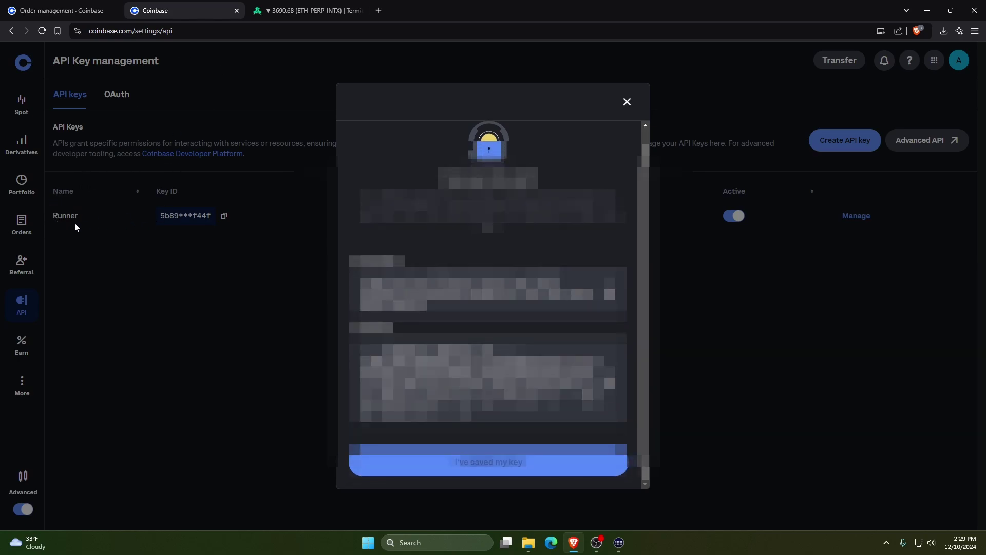
pyautogui.click(308, 10)
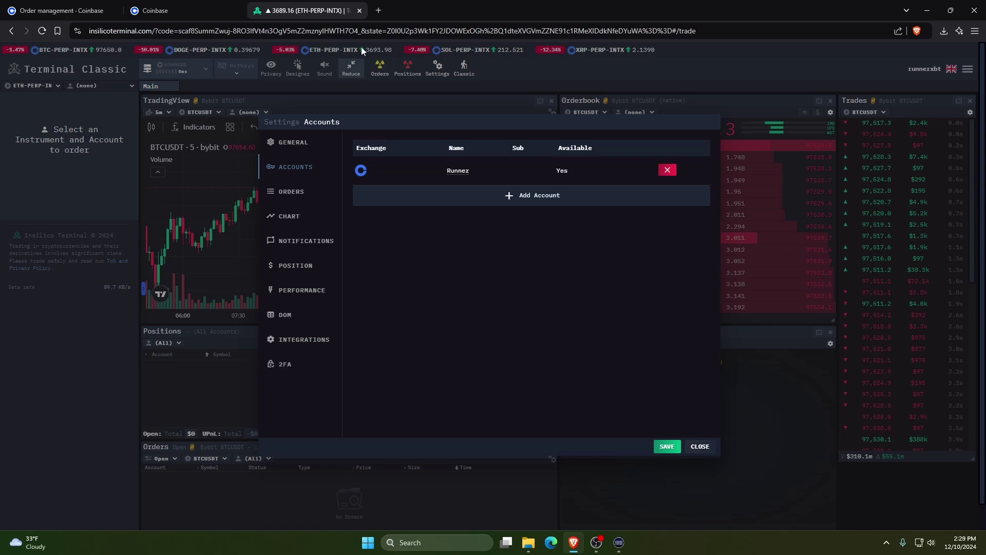
# - Close Settings and switch the trading account to the connected Coinbase Runner account
pyautogui.click(667, 446)
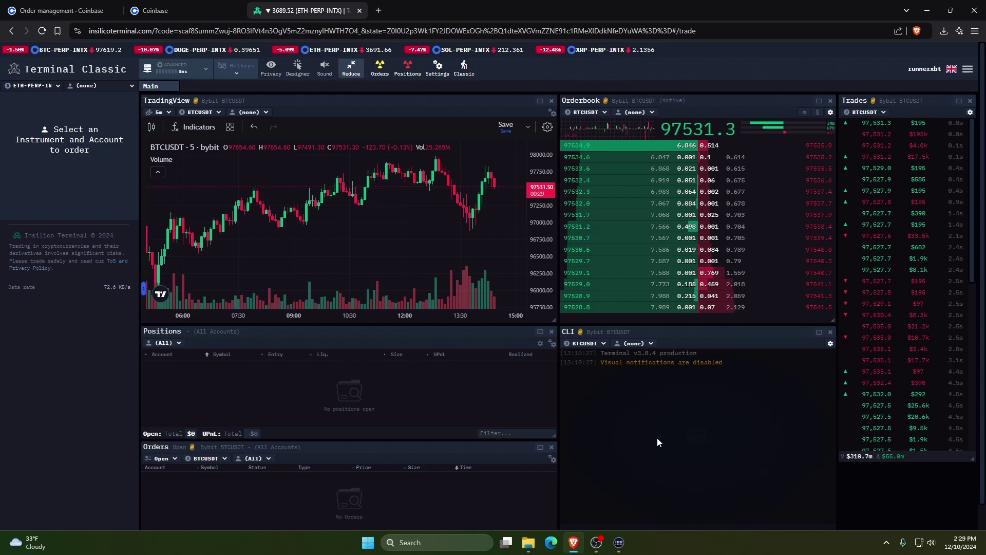
pyautogui.click(86, 88)
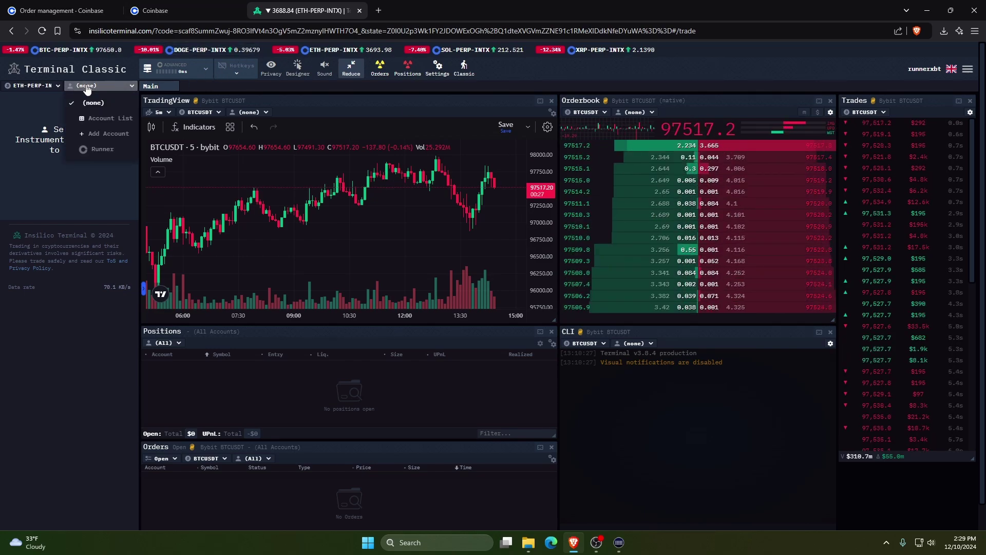
pyautogui.click(100, 149)
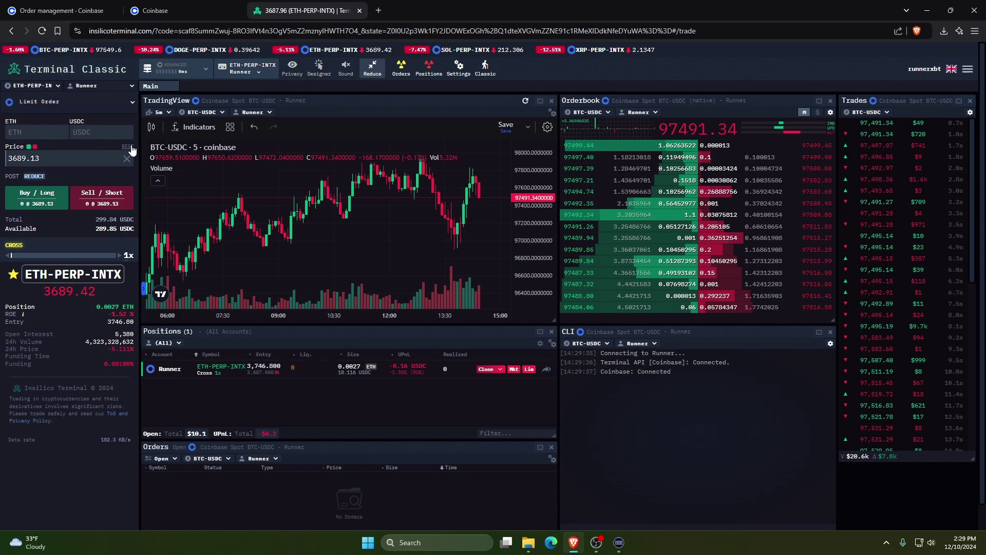
# - Unstar the old XRP-PERP, SOL-PERP and DOGE-PERP favourites in the market list
pyautogui.click(36, 86)
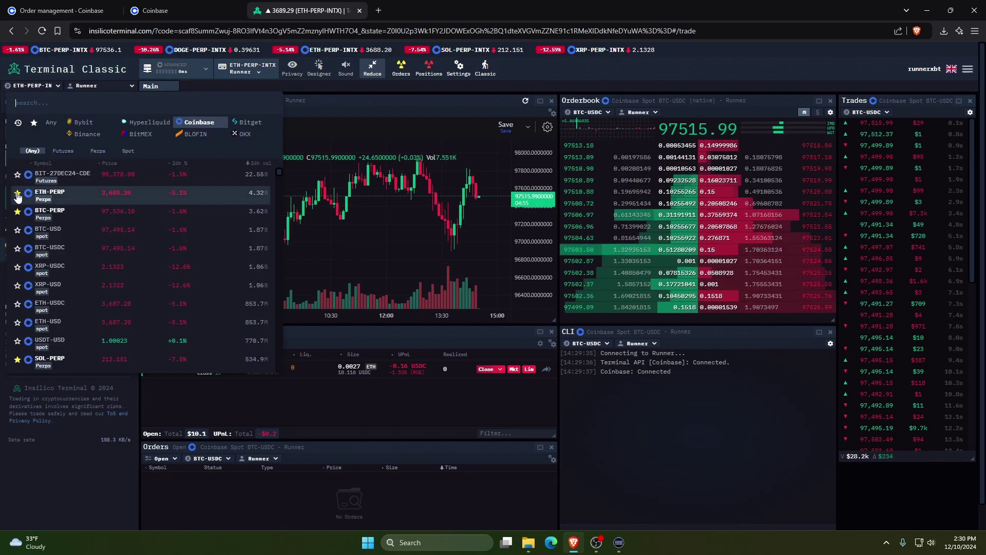
pyautogui.scroll(-2, 15, 289)
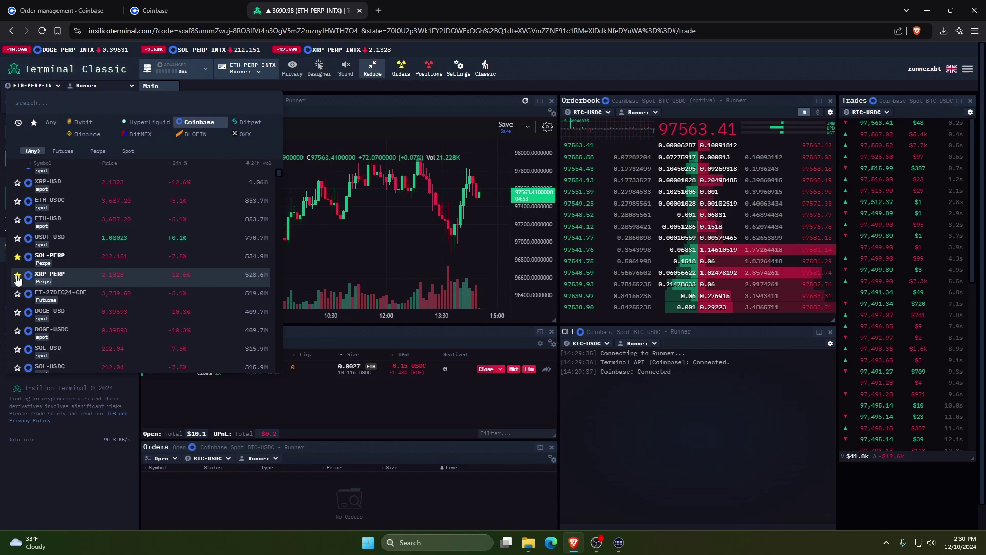
pyautogui.click(17, 275)
pyautogui.click(17, 257)
pyautogui.scroll(-2, 40, 286)
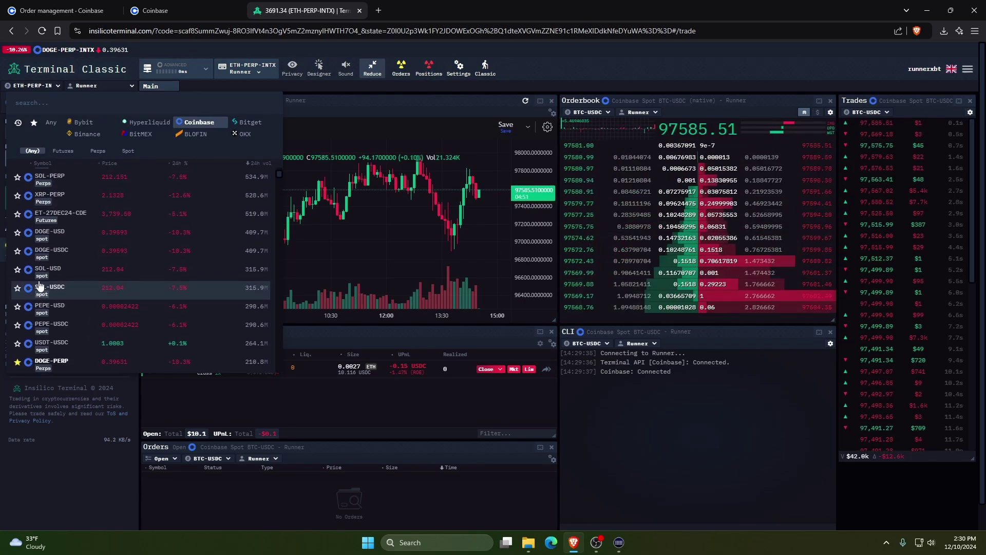
pyautogui.scroll(-2, 40, 286)
pyautogui.click(18, 338)
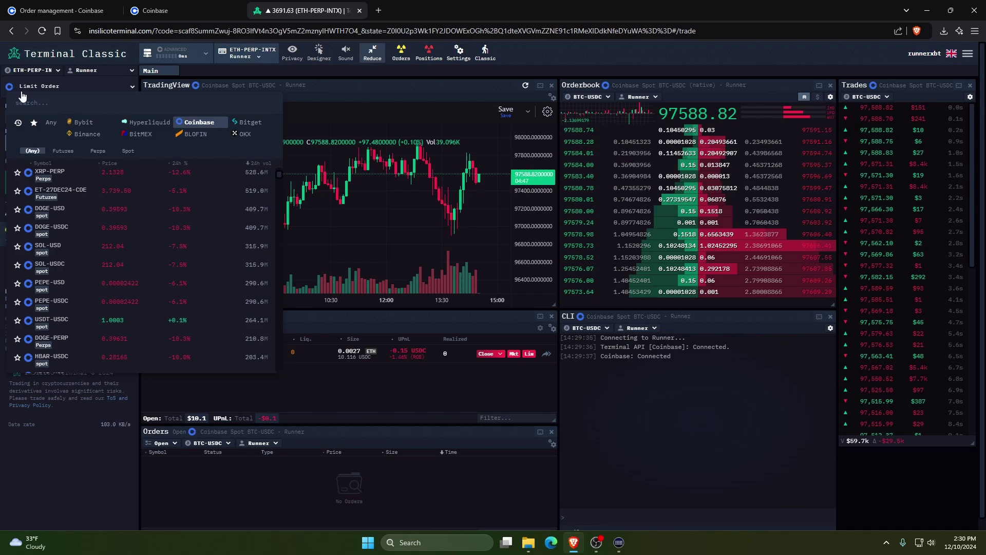
pyautogui.click(33, 70)
# - Filter the list to Perps, star ETH, BTC, SOL, XRP and DOGE PERP, then select DOGE-PERP-INTX
pyautogui.click(34, 72)
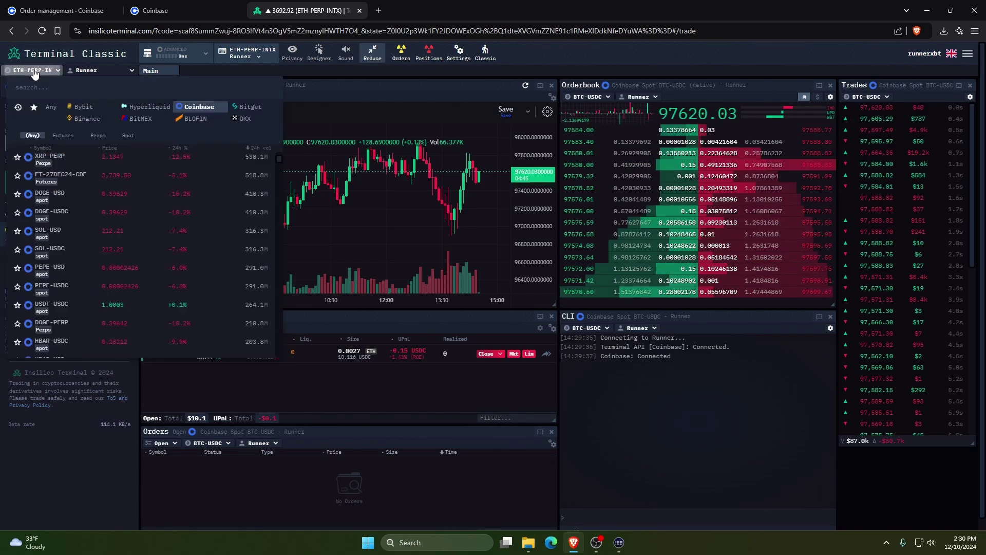
pyautogui.click(98, 136)
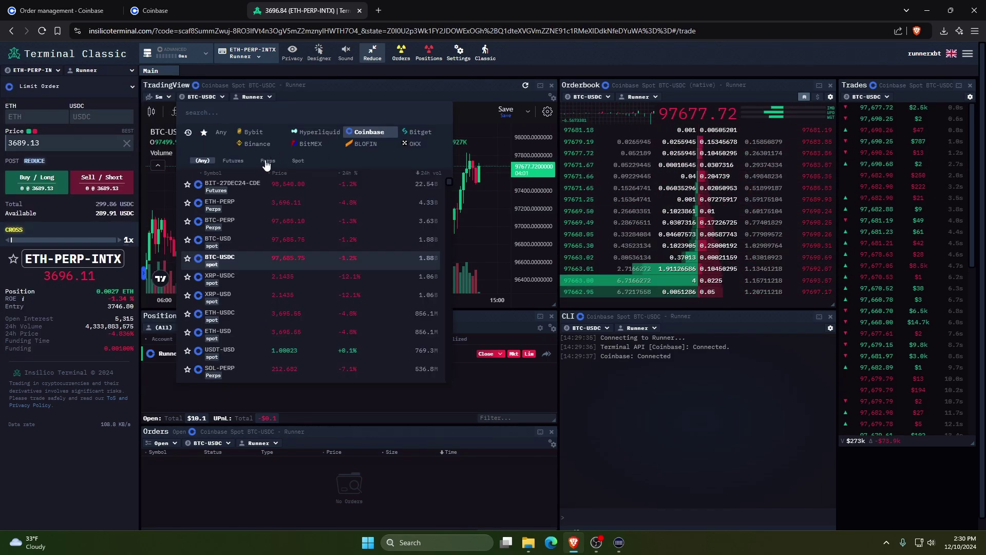
pyautogui.click(268, 160)
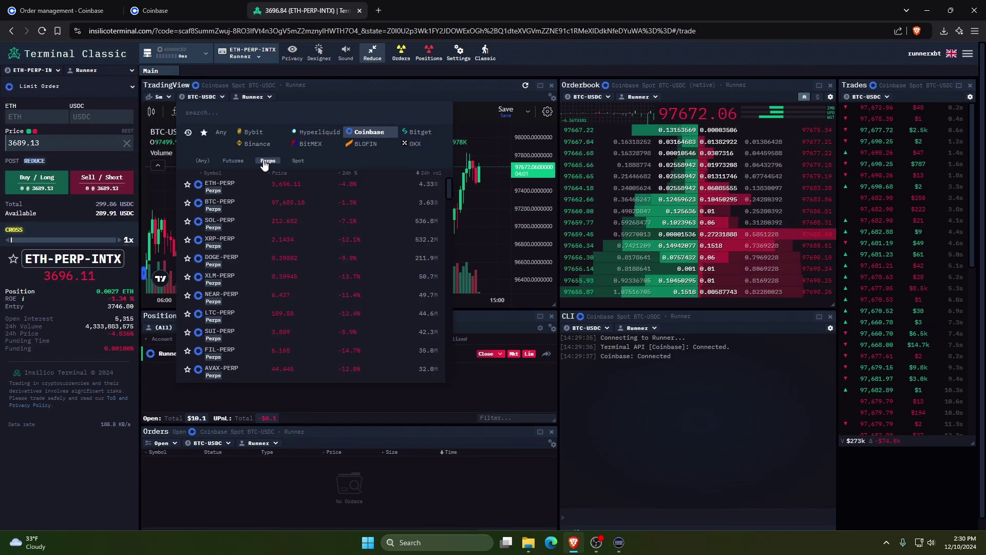
pyautogui.click(188, 184)
pyautogui.click(187, 202)
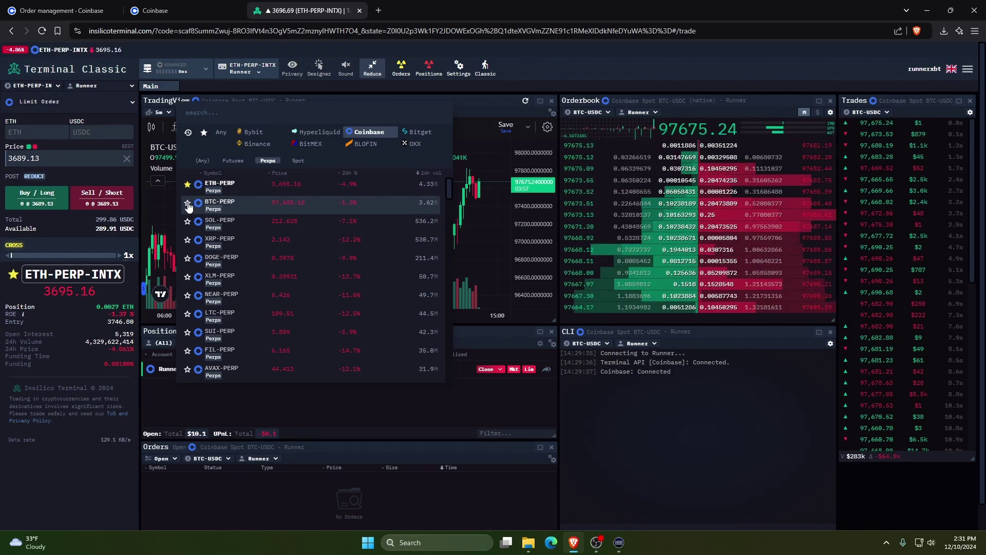
pyautogui.click(188, 221)
pyautogui.click(188, 239)
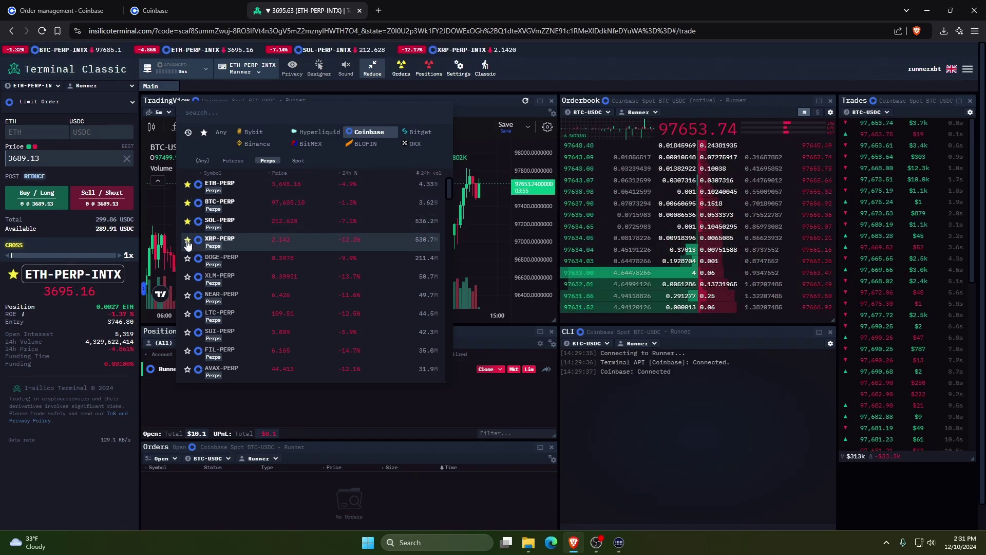
pyautogui.click(188, 258)
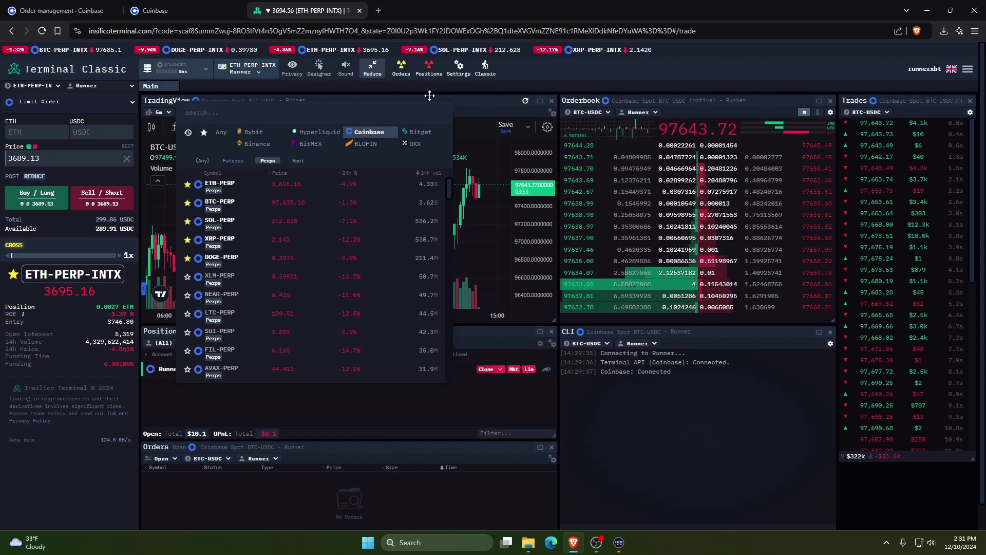
pyautogui.click(429, 95)
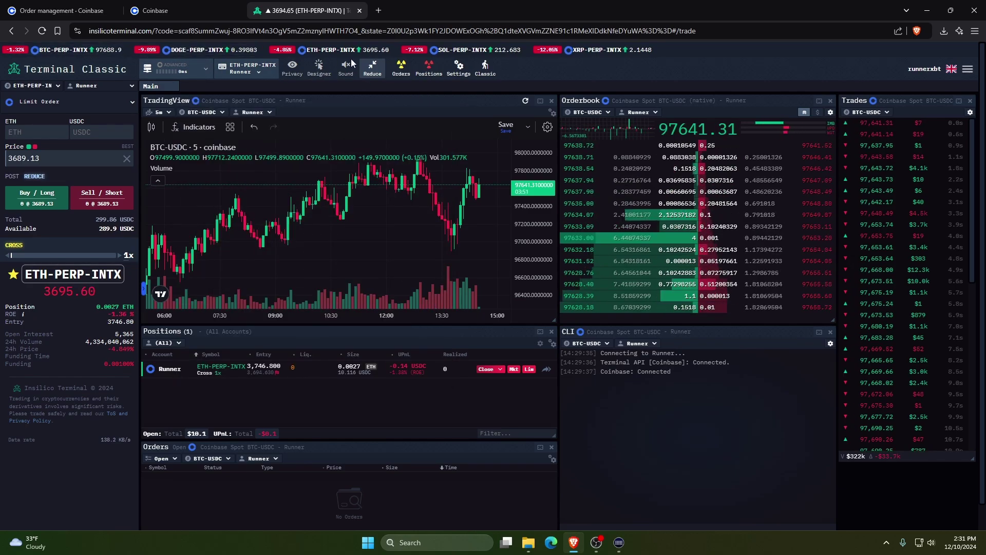
pyautogui.click(177, 50)
# - Switch to BTC-PERP-INTX, narrow the chart panel, remove Trades, and move the orderbook right
pyautogui.click(87, 51)
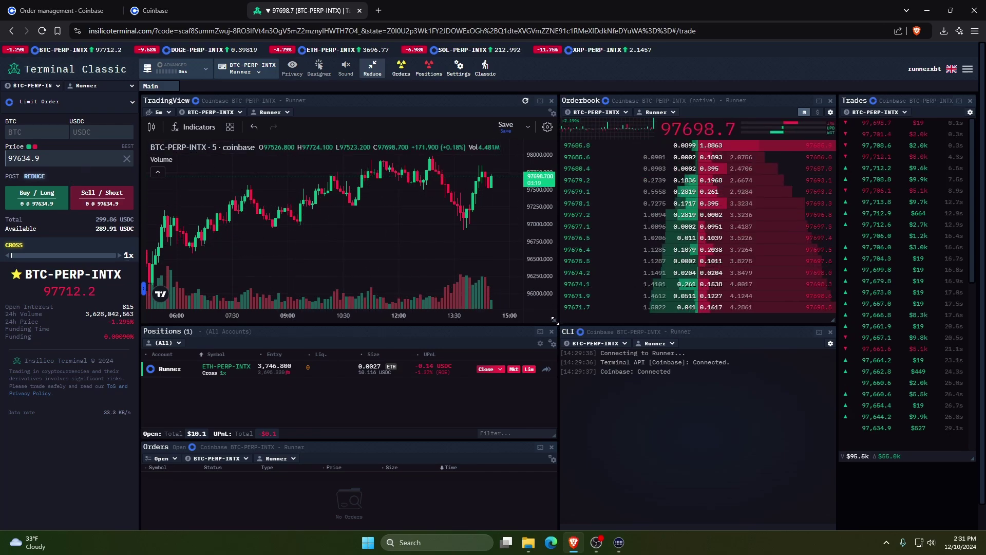
pyautogui.moveTo(555, 321); pyautogui.dragTo(852, 345)
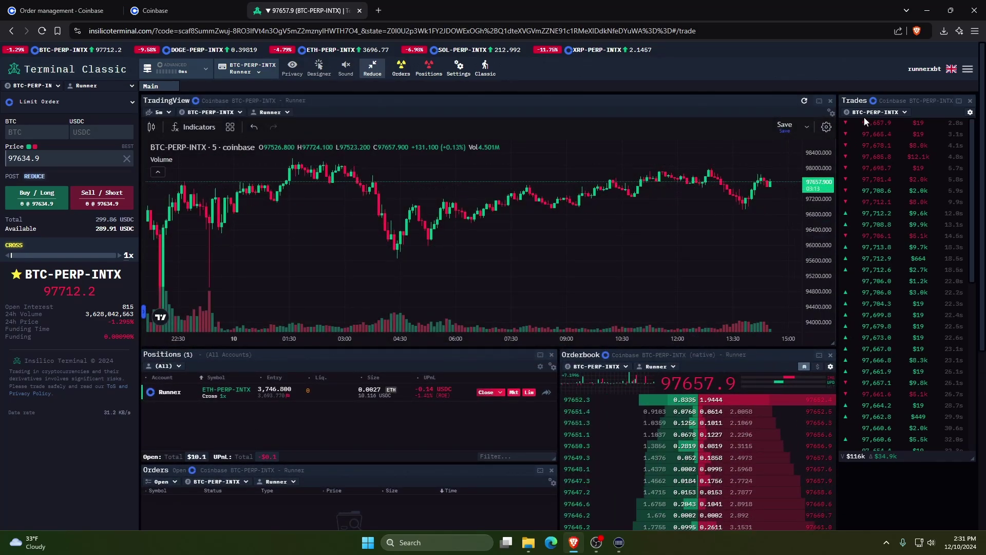
pyautogui.moveTo(833, 346); pyautogui.dragTo(557, 324)
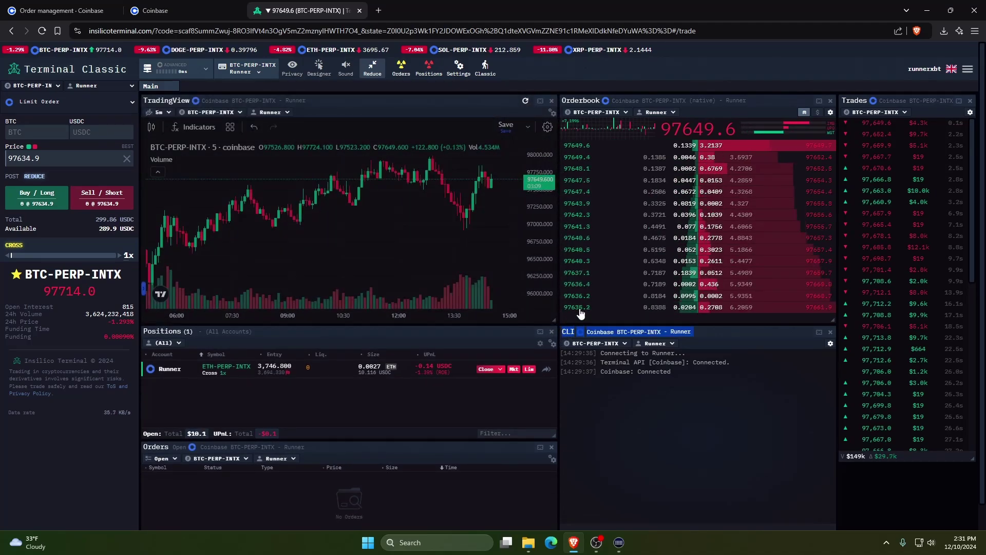
pyautogui.click(971, 101)
pyautogui.moveTo(720, 100); pyautogui.dragTo(860, 102)
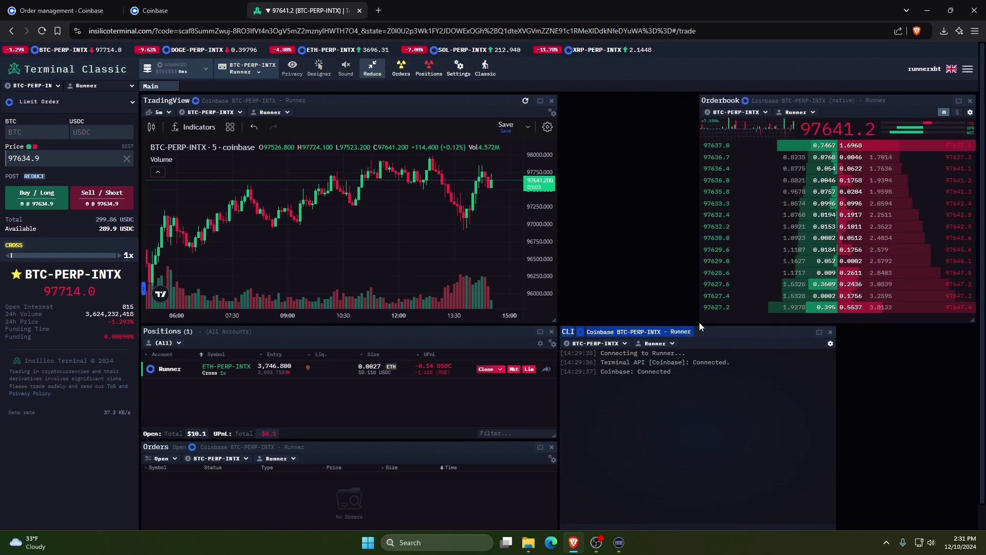
# - Set the orderbook price grouping to 20
pyautogui.click(970, 114)
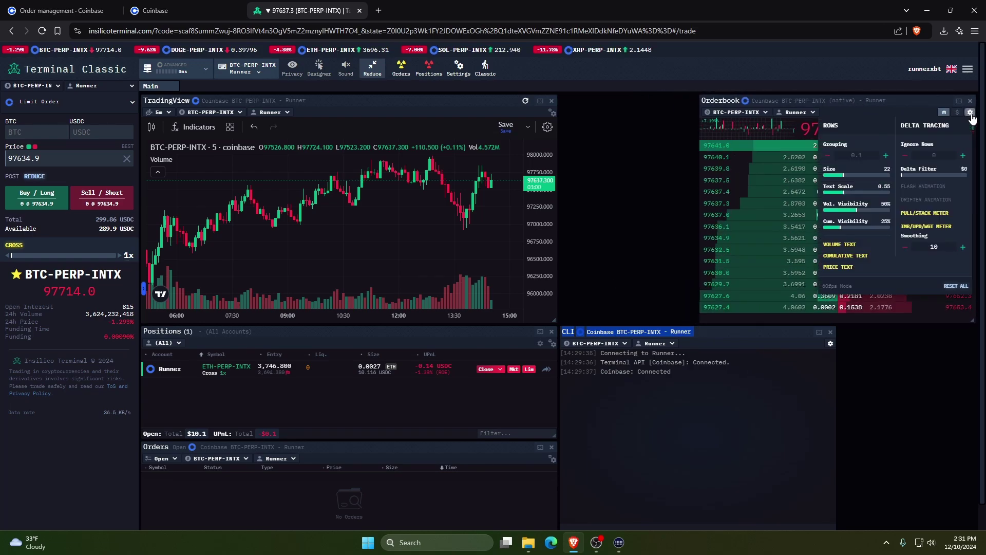
pyautogui.click(884, 156)
pyautogui.click(884, 156)
pyautogui.click(884, 156)
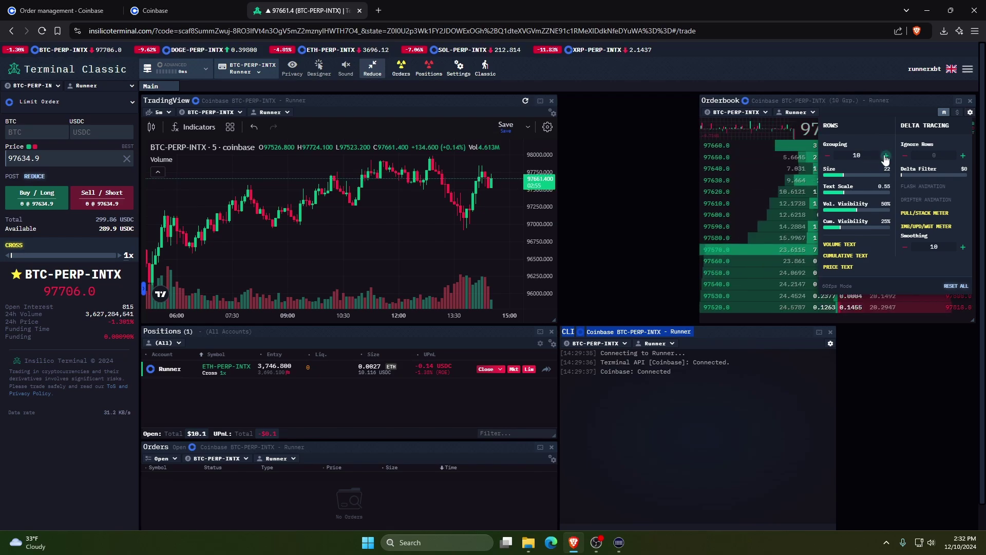
pyautogui.click(885, 157)
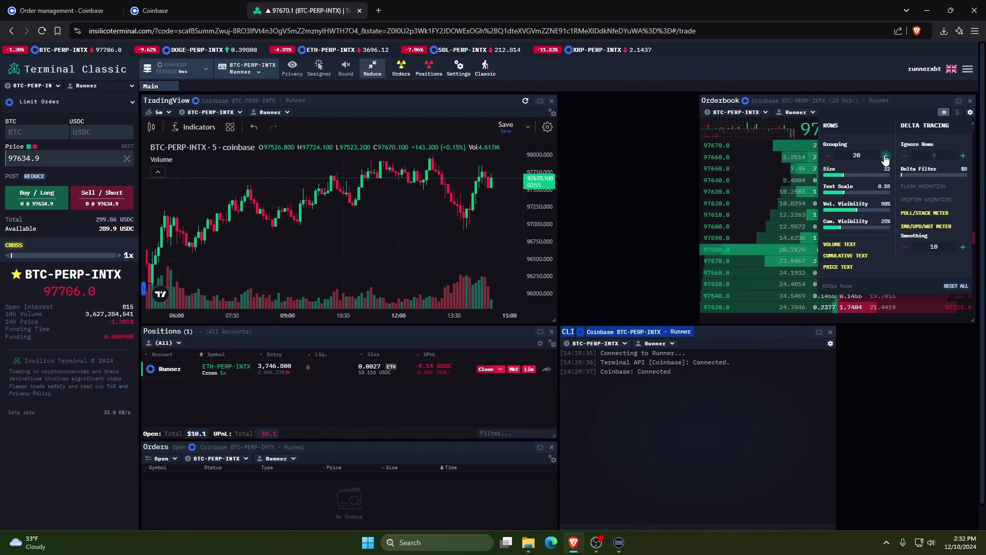
pyautogui.click(828, 156)
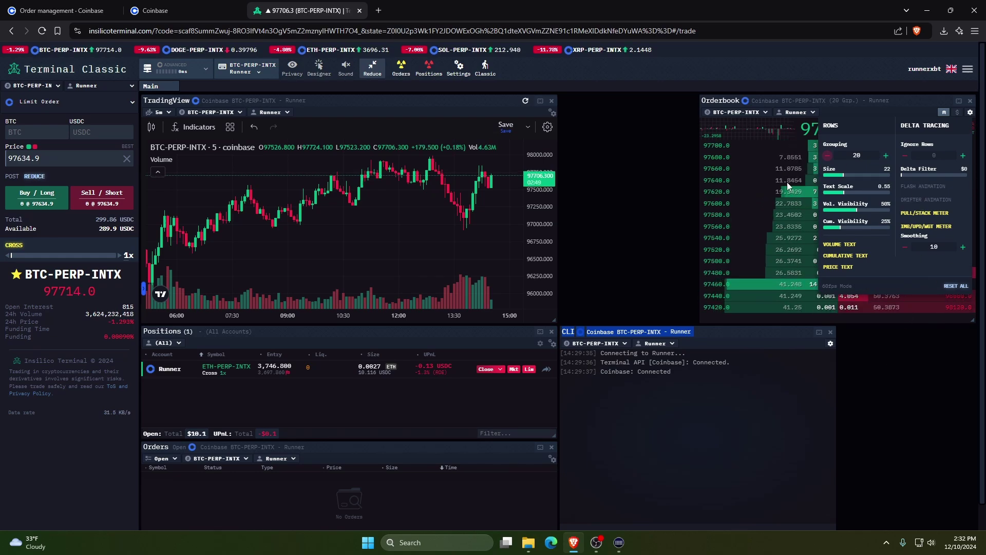
pyautogui.click(627, 163)
# - Place CLI lower right, Positions top right, Orders under Positions, and the orderbook beneath the chart
pyautogui.moveTo(672, 328); pyautogui.dragTo(748, 325)
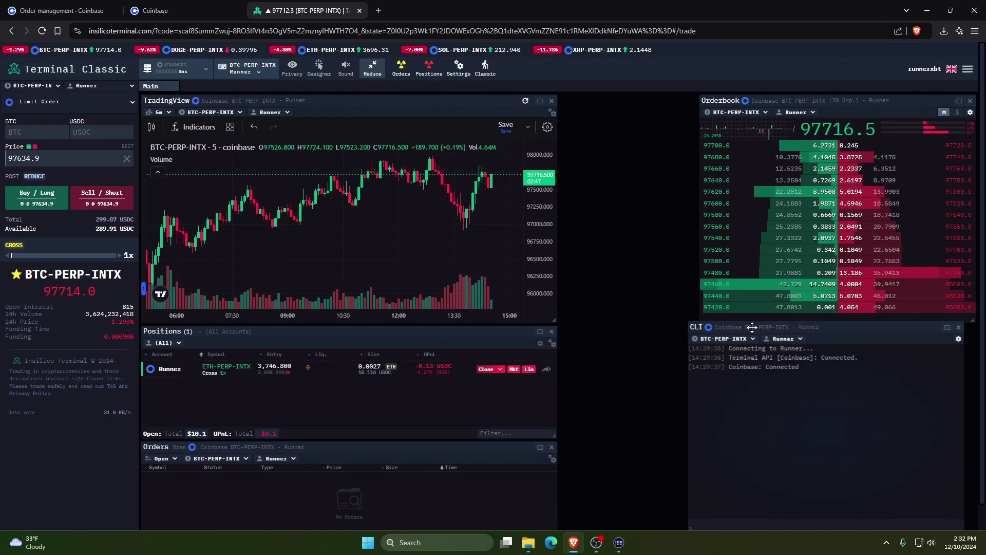
pyautogui.moveTo(380, 333); pyautogui.dragTo(803, 96)
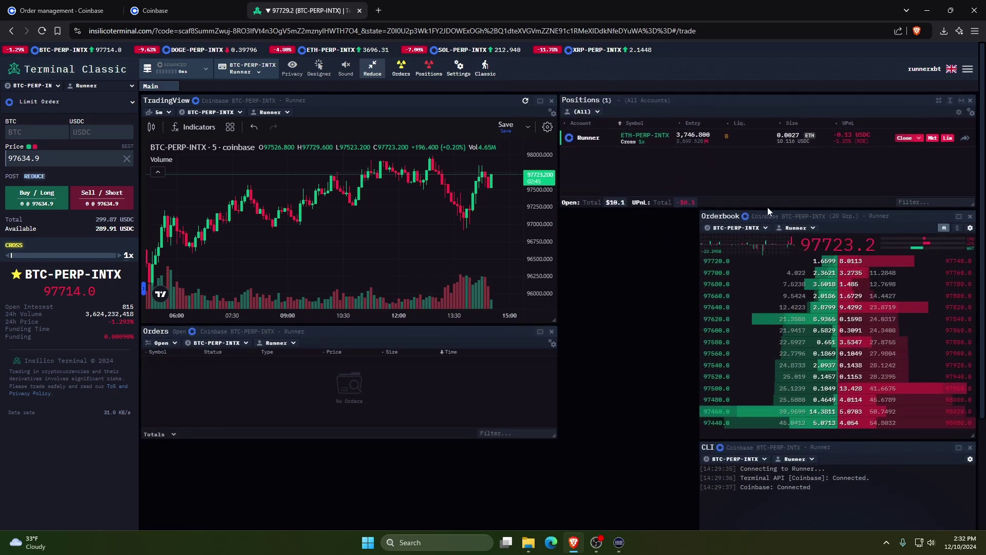
pyautogui.moveTo(775, 220); pyautogui.dragTo(225, 385)
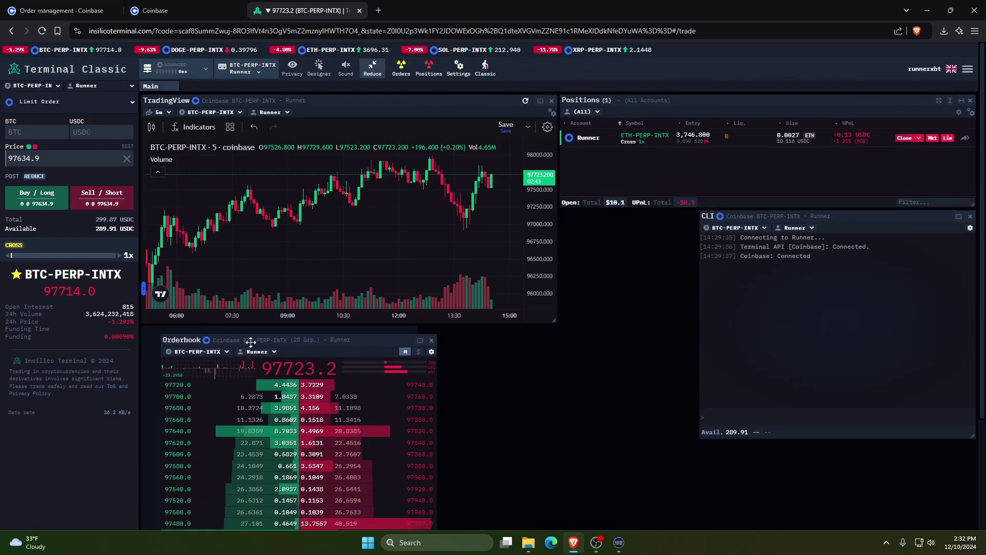
pyautogui.scroll(-3, 455, 359)
pyautogui.moveTo(435, 424); pyautogui.dragTo(848, 193)
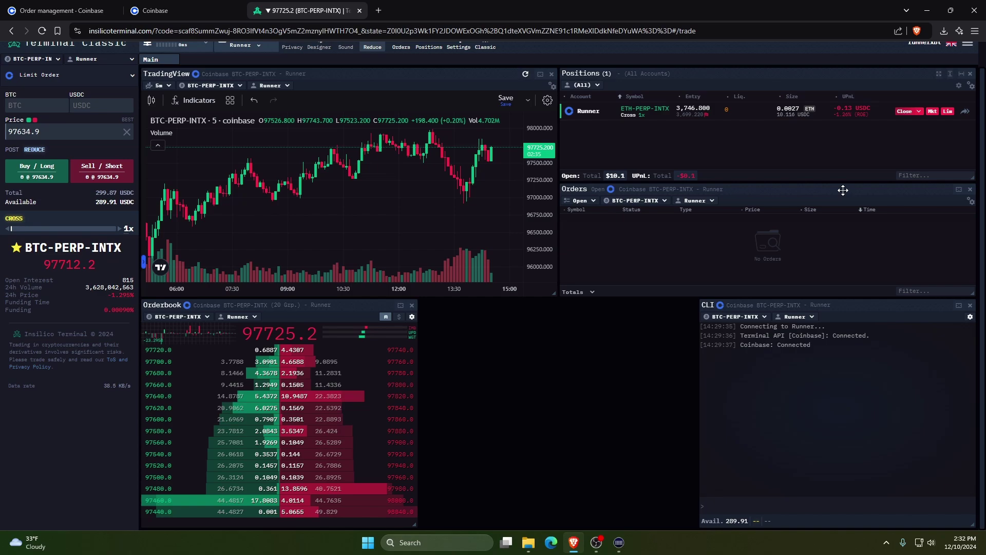
pyautogui.scroll(1, 643, 423)
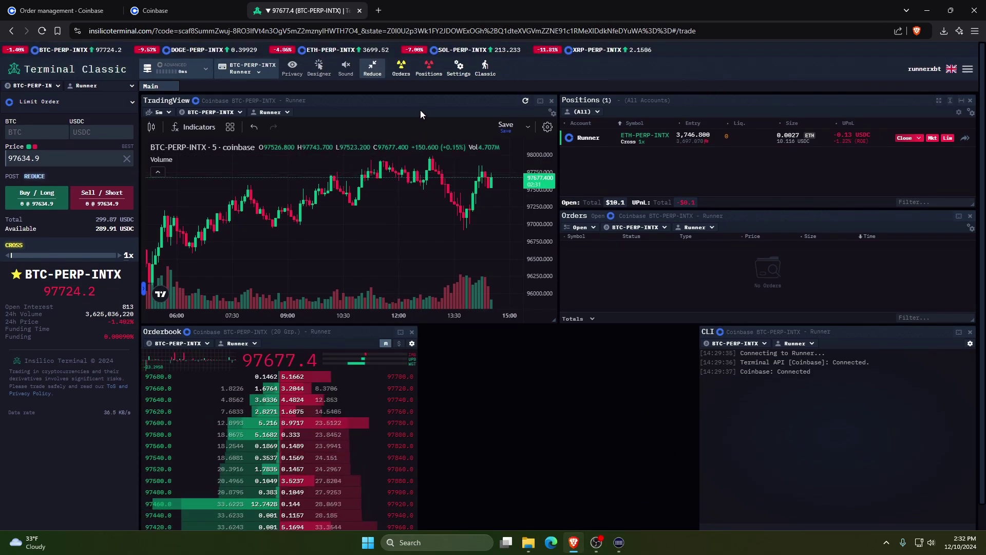
# - Close the Orders side-filter dropdown and reopen the General settings
pyautogui.click(460, 71)
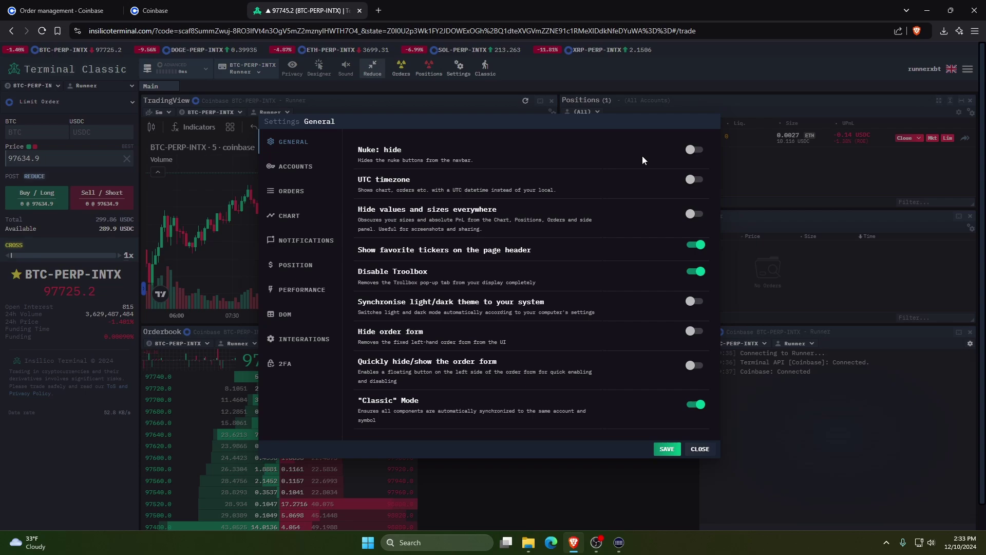
pyautogui.click(701, 450)
pyautogui.click(400, 72)
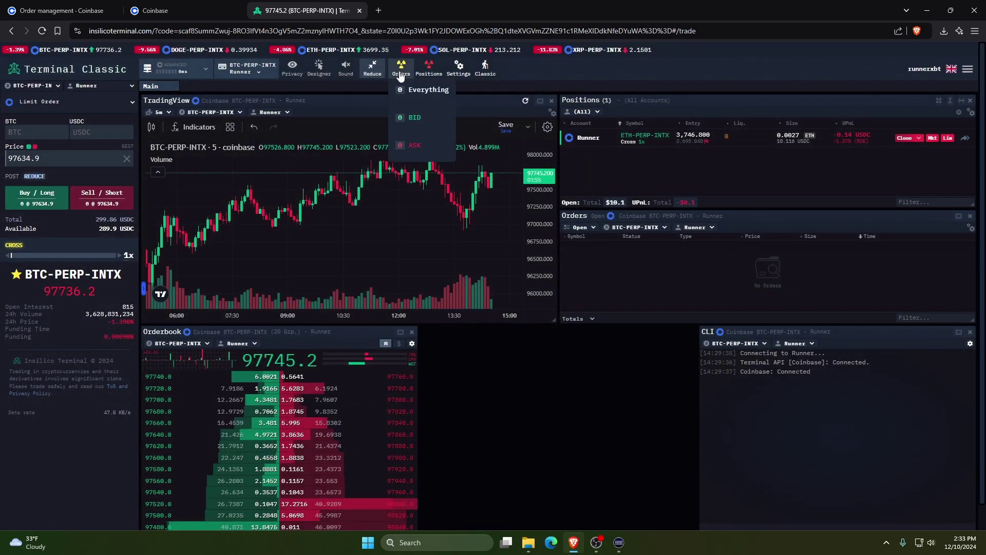
pyautogui.click(421, 90)
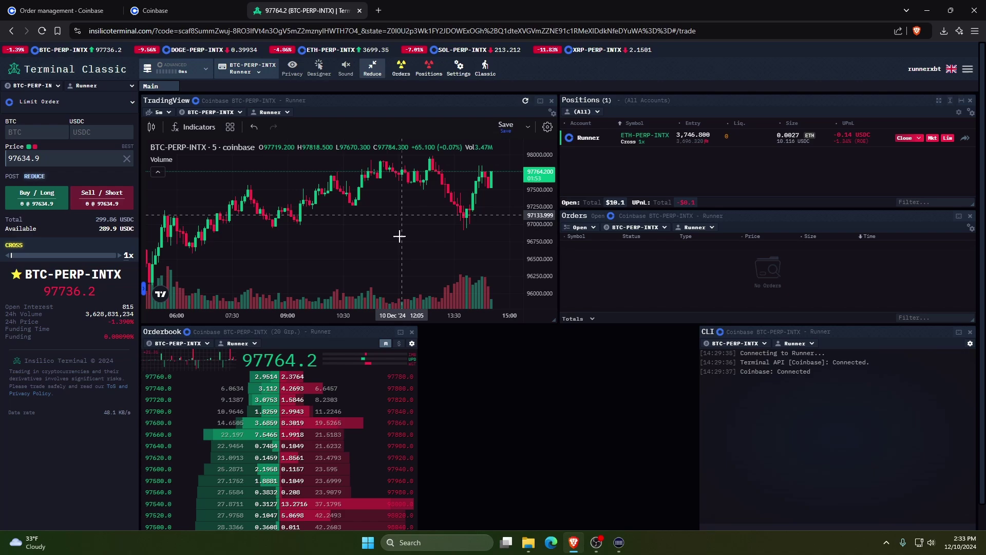
pyautogui.scroll(-2, 440, 232)
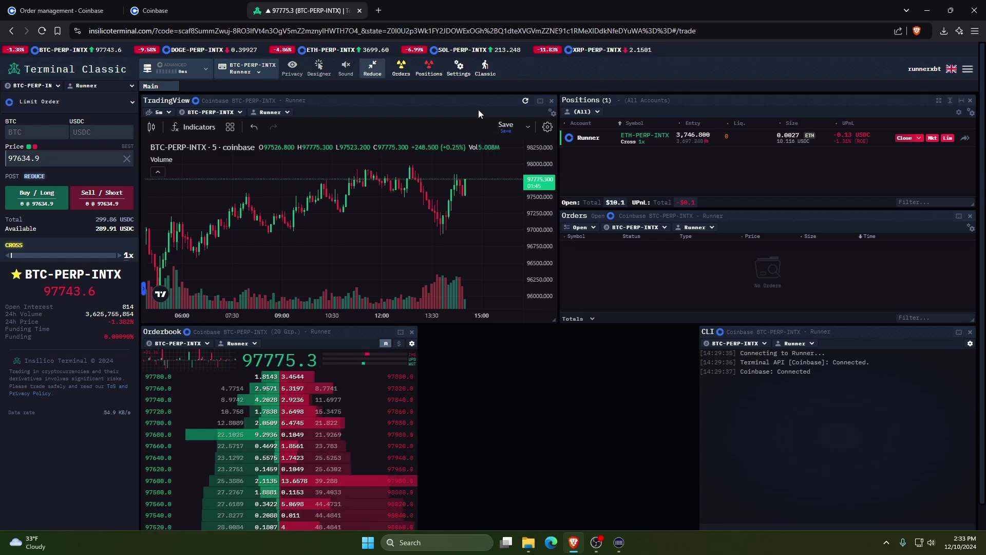
pyautogui.click(460, 71)
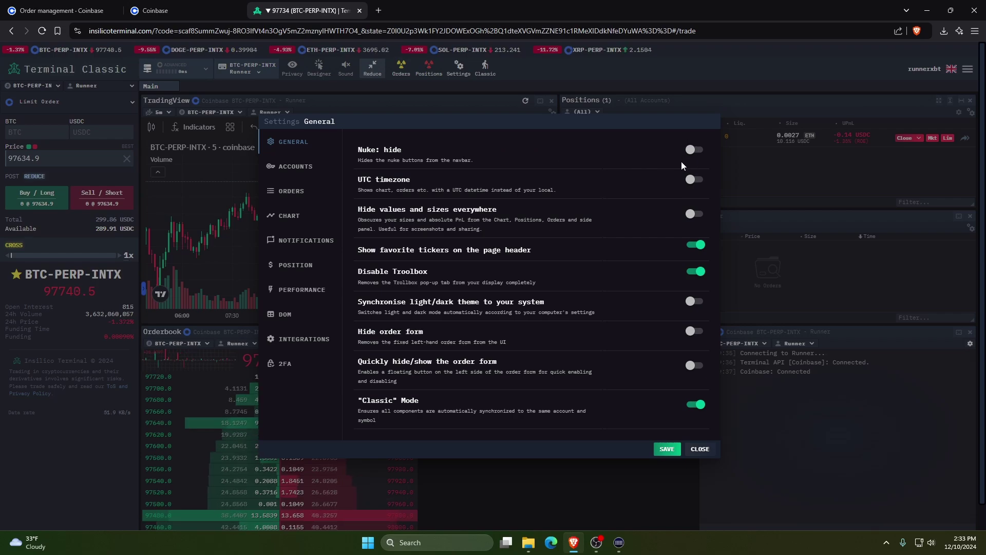
pyautogui.click(691, 215)
pyautogui.click(667, 450)
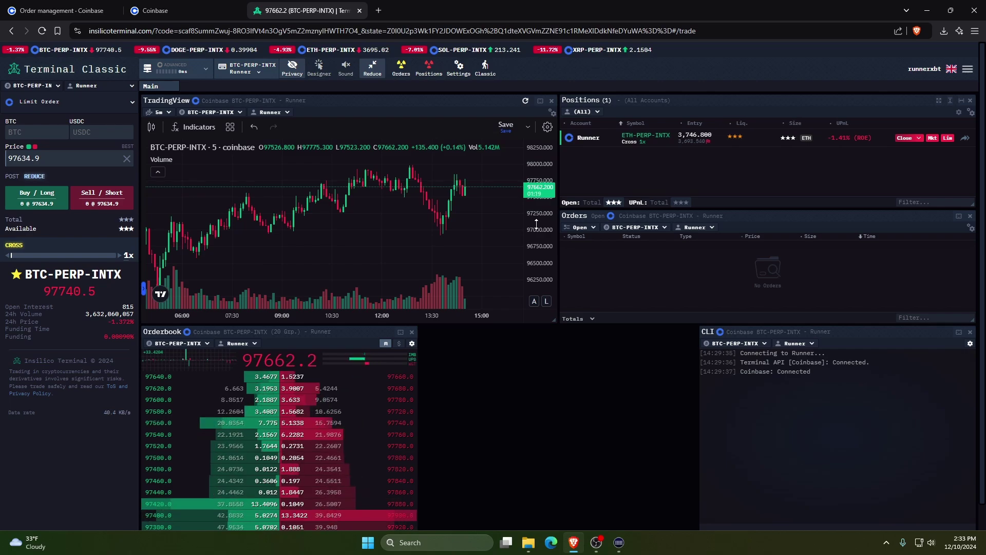
pyautogui.click(292, 71)
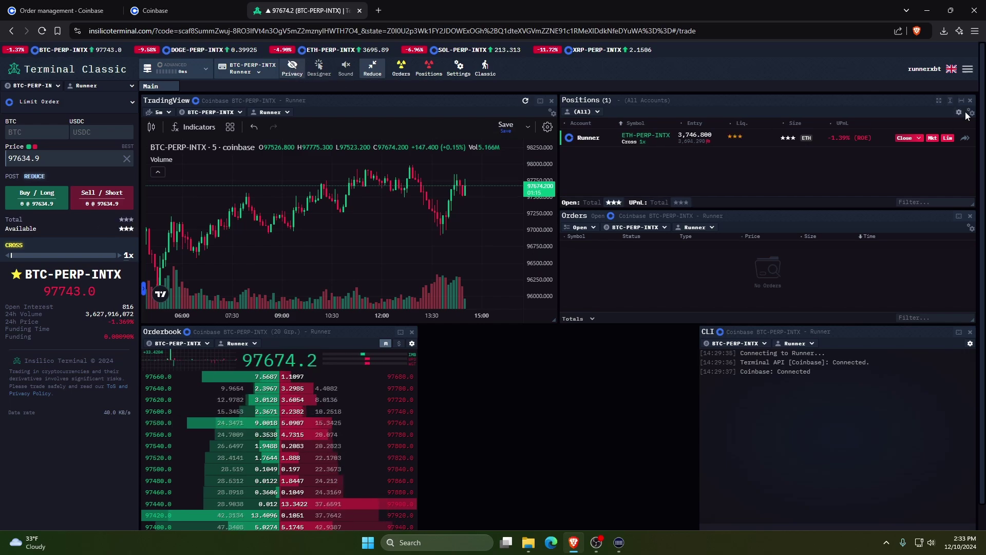
pyautogui.click(966, 140)
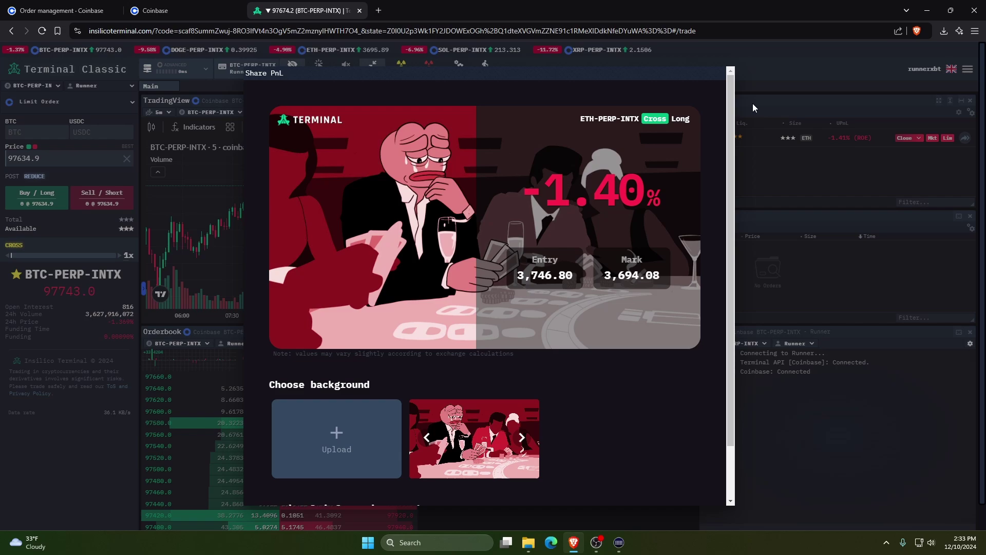
pyautogui.click(758, 118)
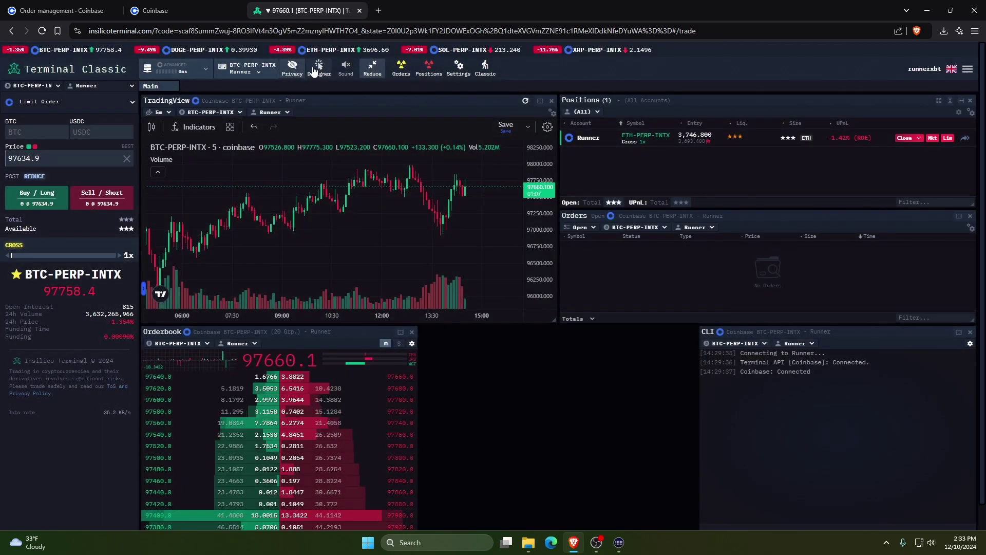
pyautogui.click(293, 69)
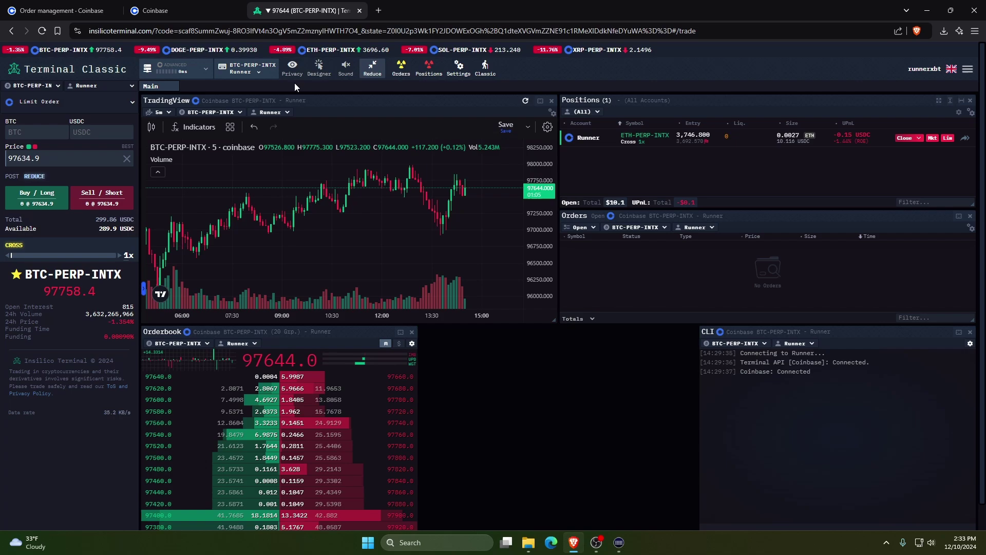
pyautogui.click(457, 71)
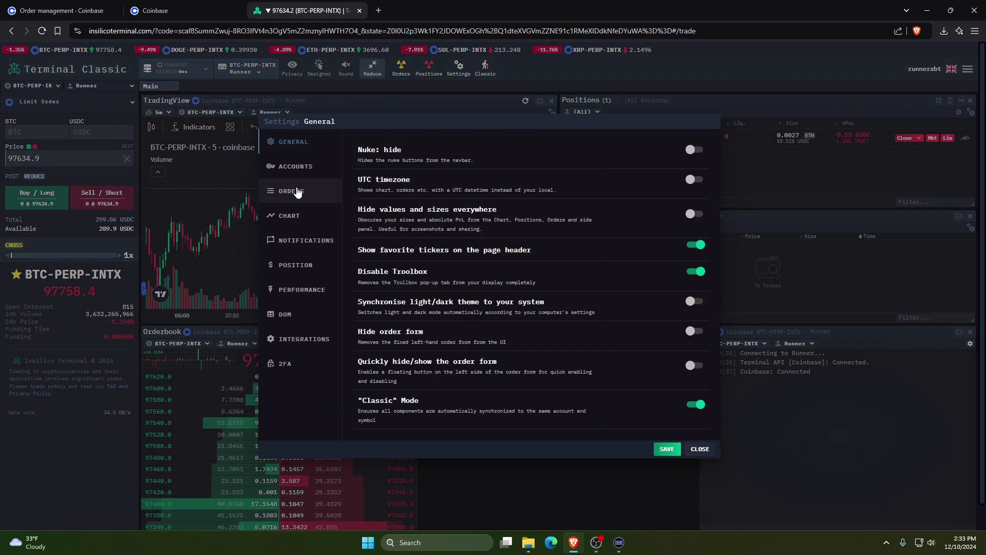
# - In Orders settings, turn off dual size inputs and quick percentage size buttons, then save
pyautogui.click(297, 192)
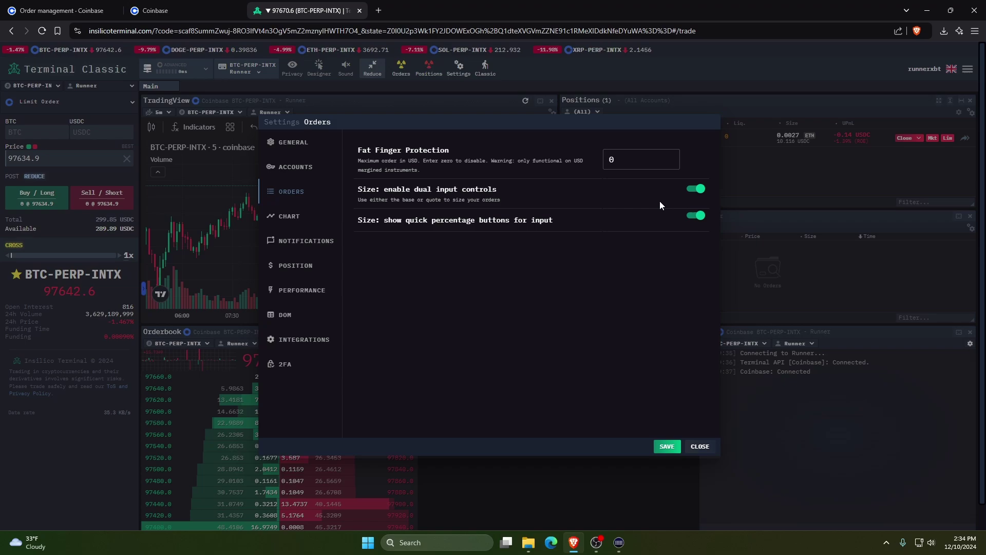
pyautogui.click(696, 188)
pyautogui.click(697, 215)
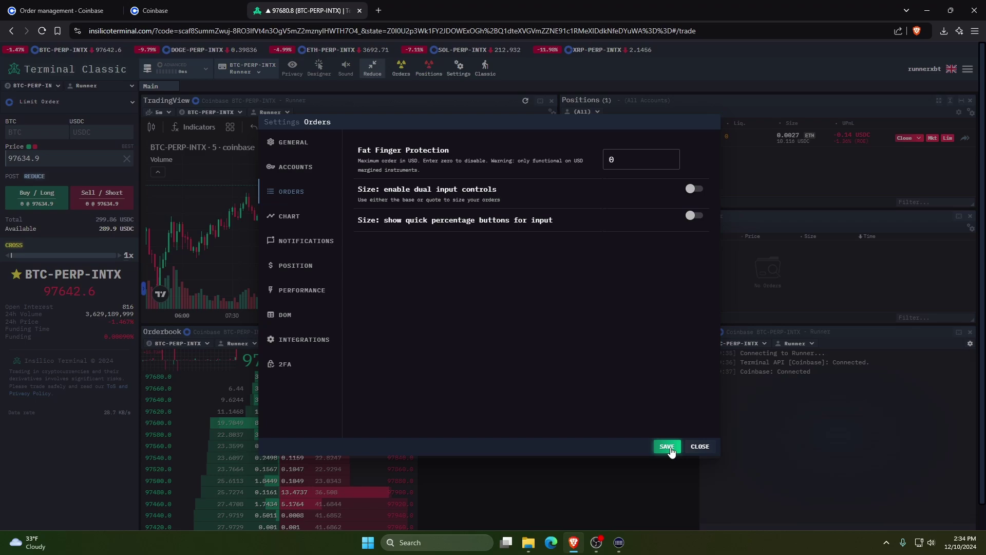
pyautogui.click(667, 446)
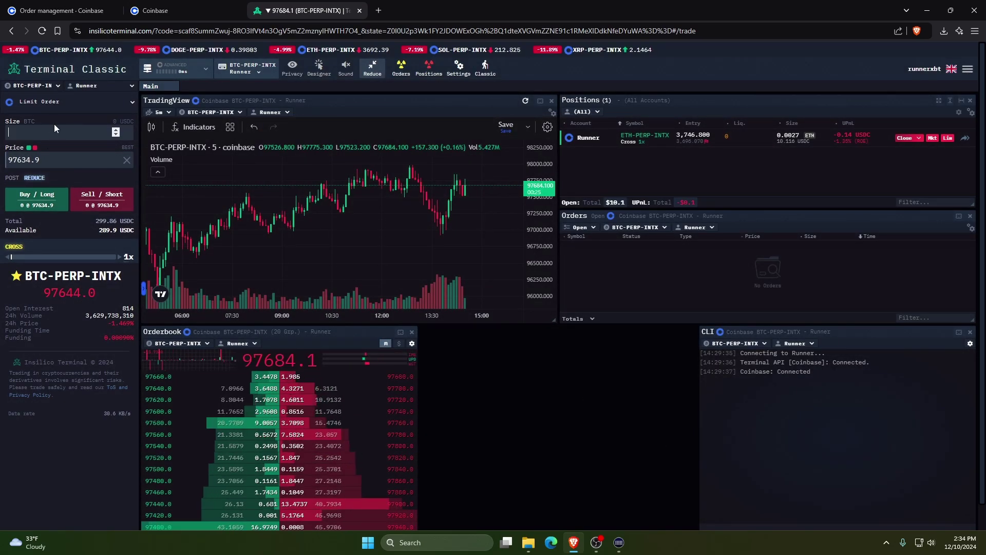
# - Enter size 0.01, re-enable dual size inputs and save, then set 1000 USDC (≈0.0102 BTC)
pyautogui.write('0.01')
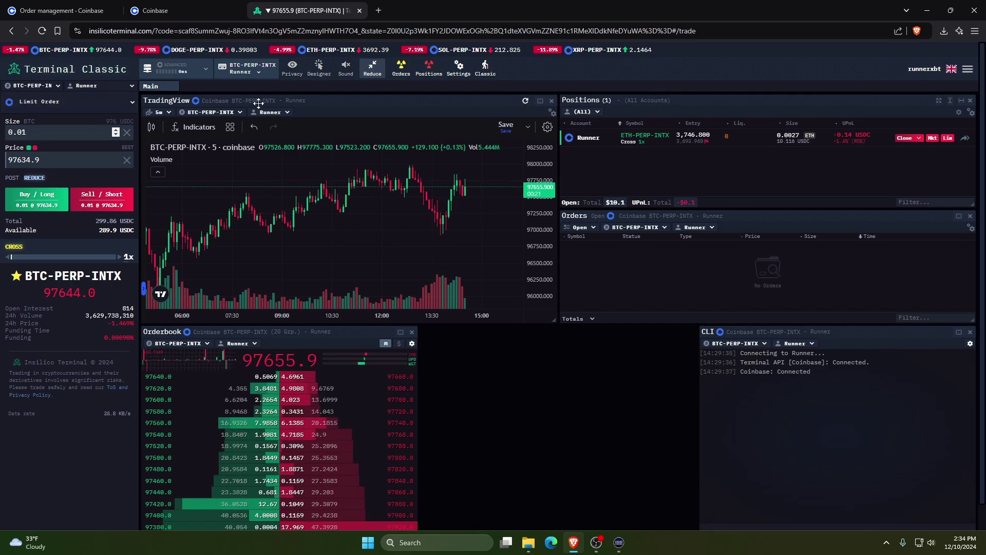
pyautogui.click(458, 68)
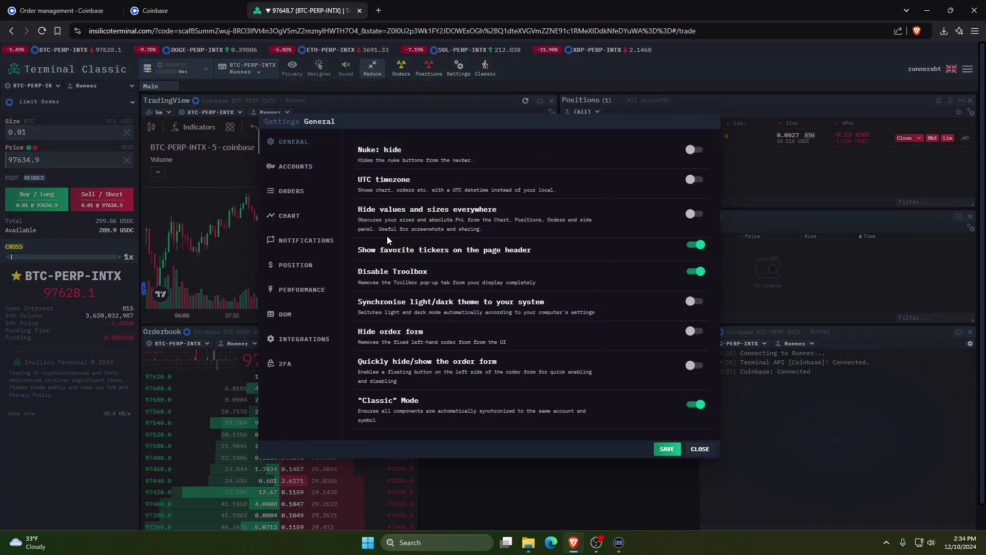
pyautogui.click(298, 192)
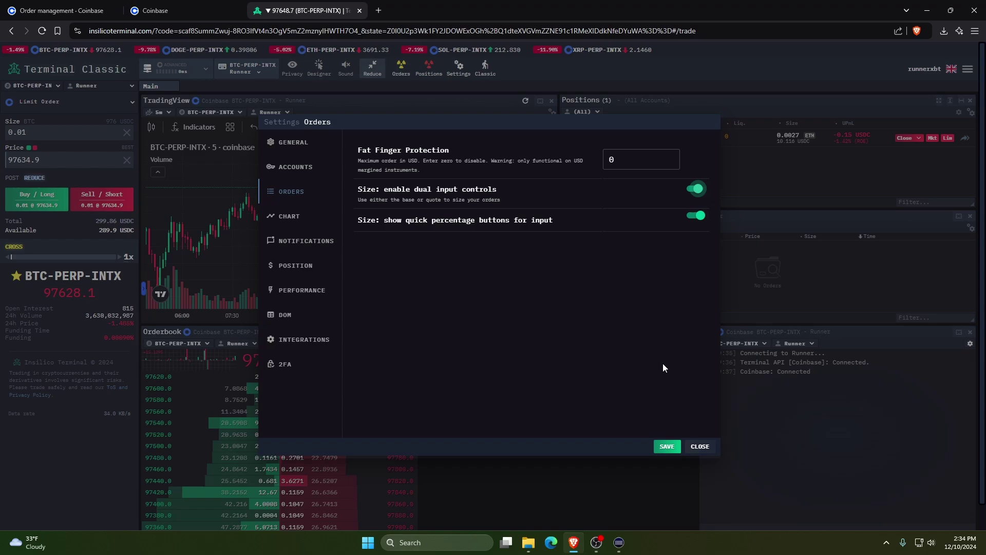
pyautogui.click(666, 446)
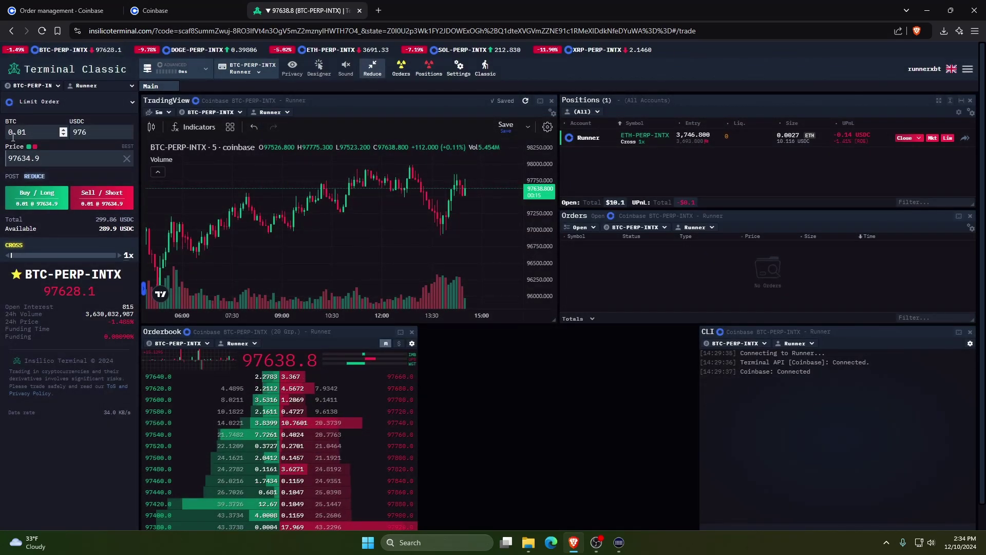
pyautogui.click(105, 133)
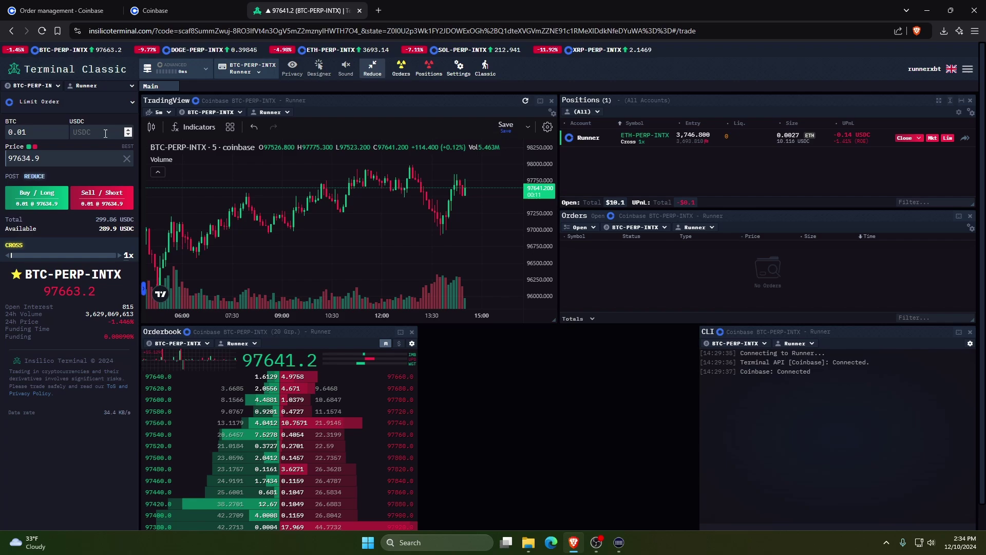
pyautogui.write('1000')
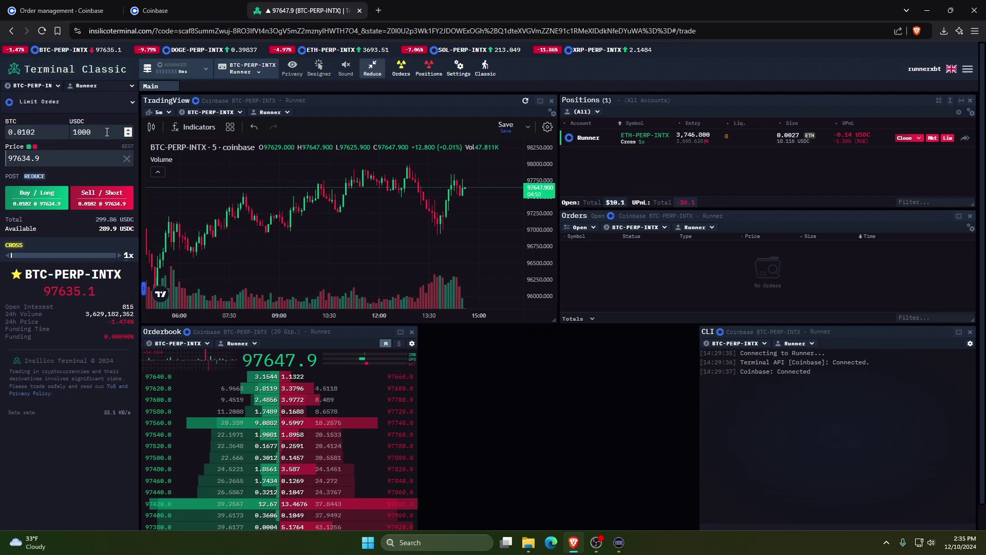
# - Review Notifications settings, then turn off Legacy Close Buttons in Position settings and save
pyautogui.click(460, 71)
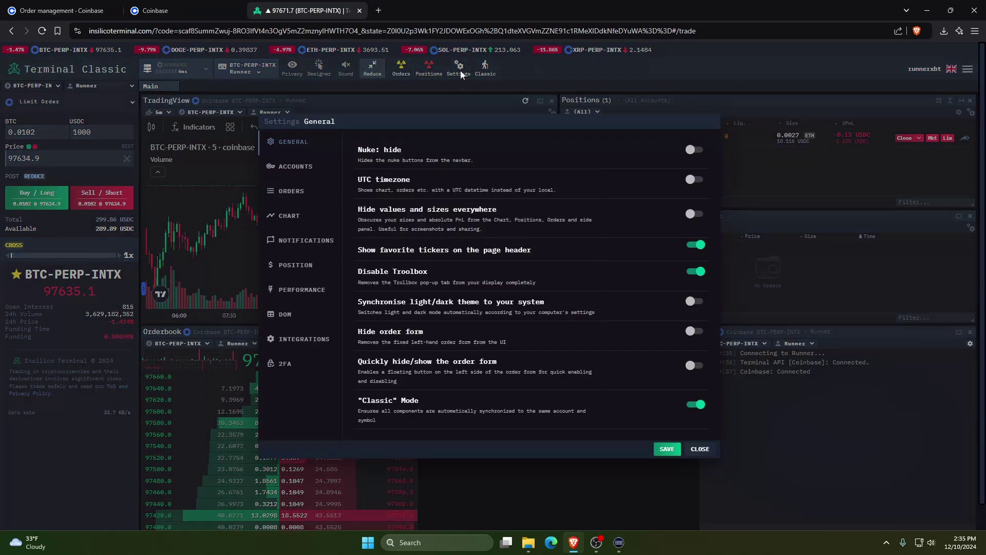
pyautogui.click(306, 240)
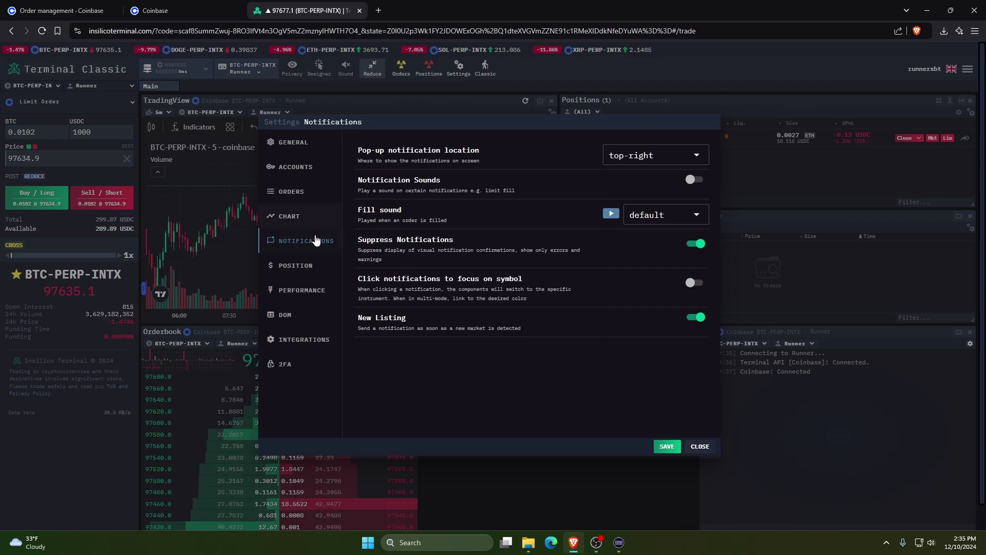
pyautogui.click(285, 265)
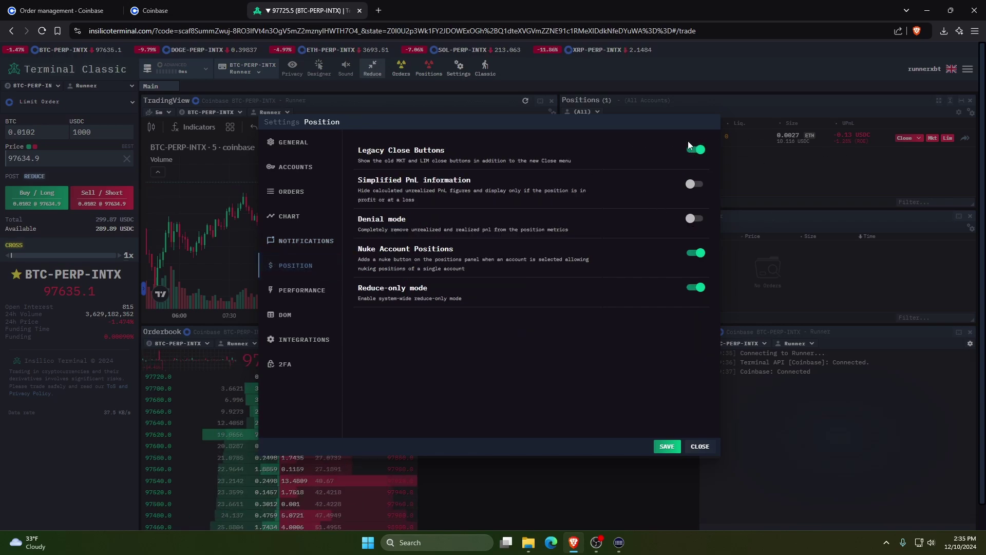
pyautogui.click(698, 149)
pyautogui.click(666, 447)
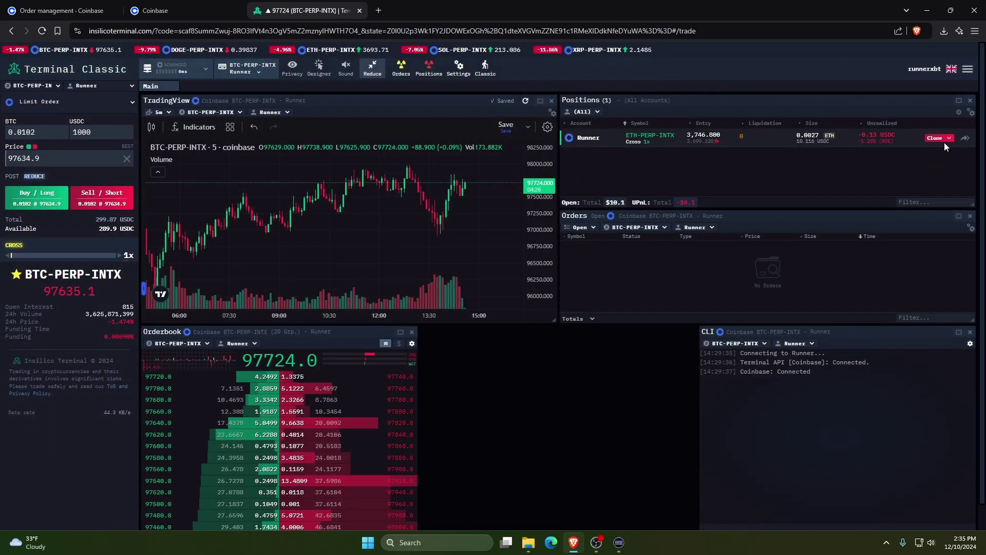
# - Turn Legacy Close Buttons back on in Position settings and save
pyautogui.click(455, 74)
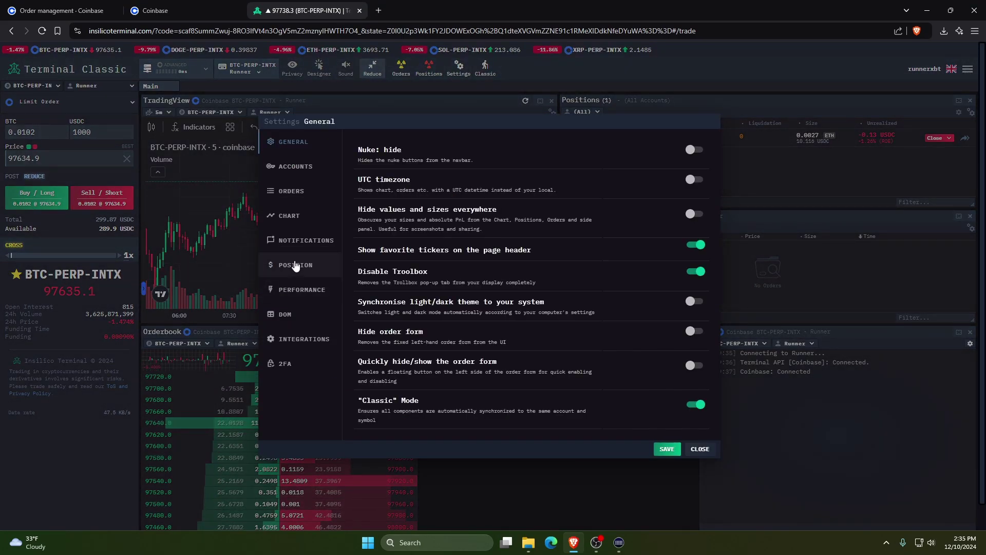
pyautogui.click(295, 265)
pyautogui.click(695, 149)
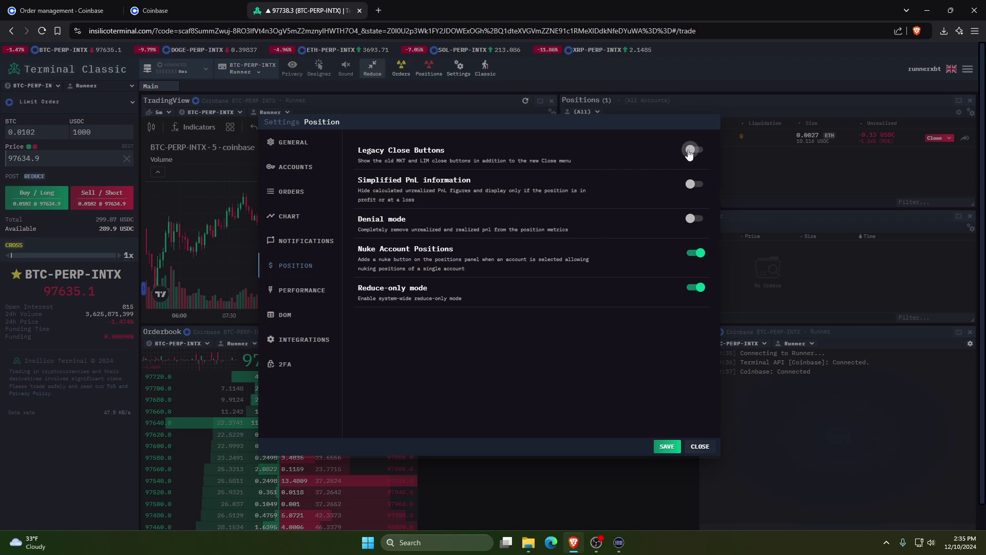
pyautogui.click(667, 446)
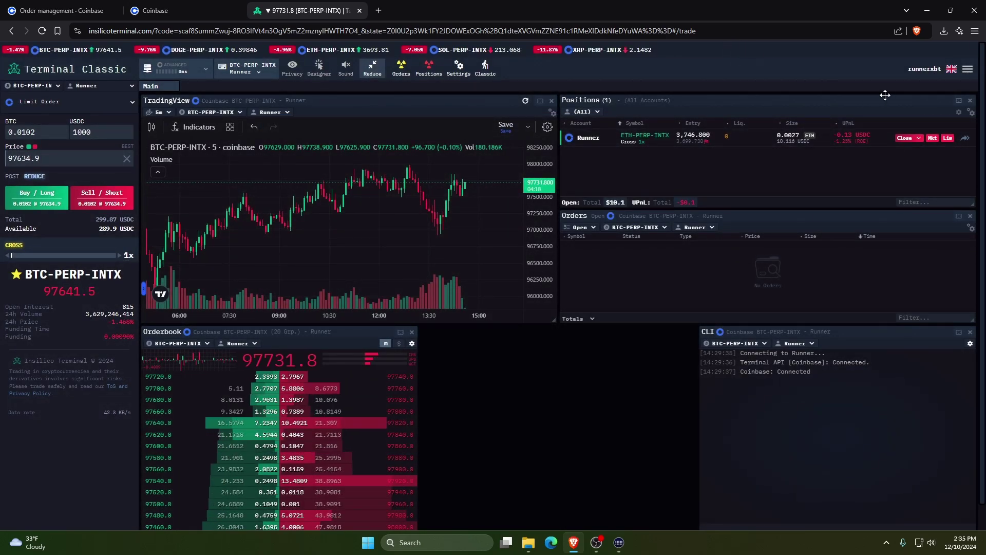
pyautogui.click(912, 137)
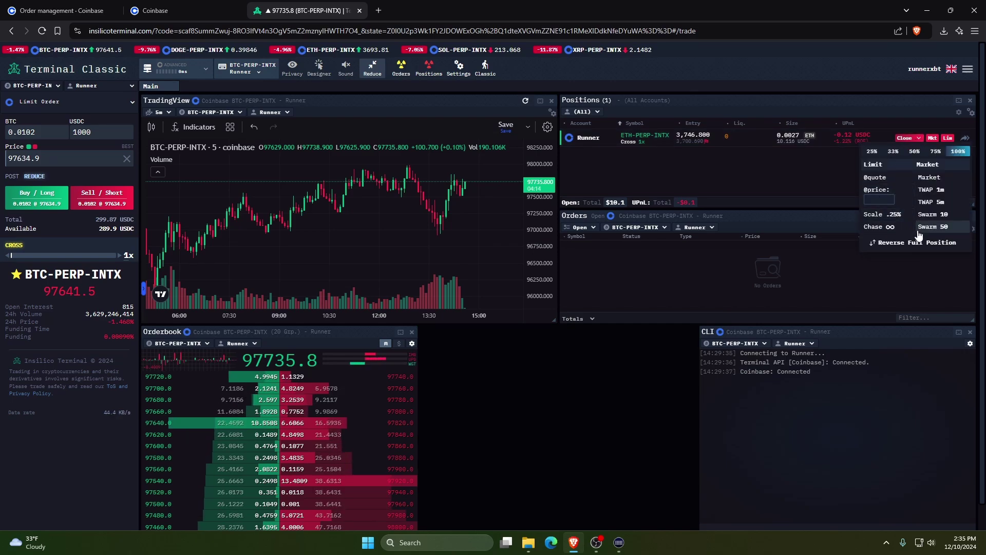
pyautogui.click(914, 102)
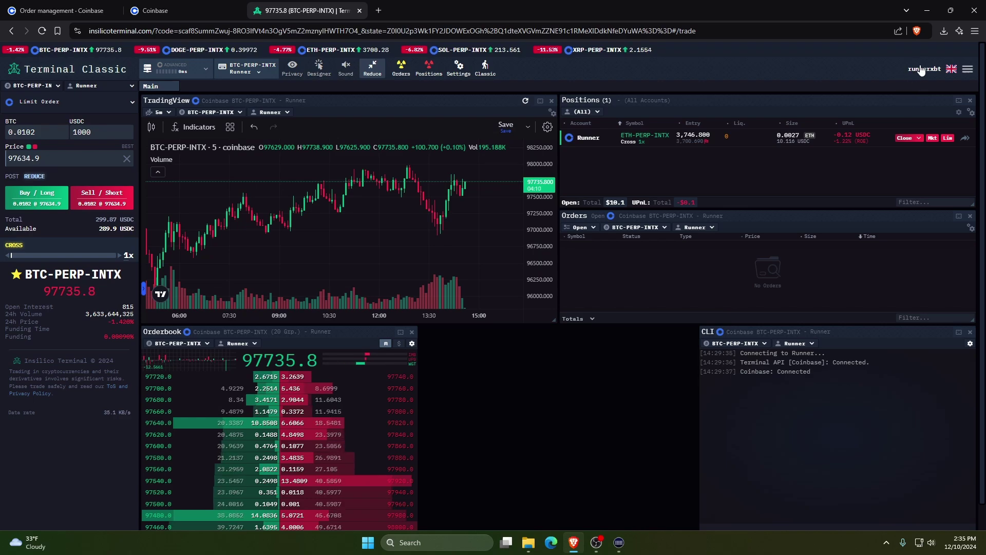
pyautogui.scroll(-1, 801, 257)
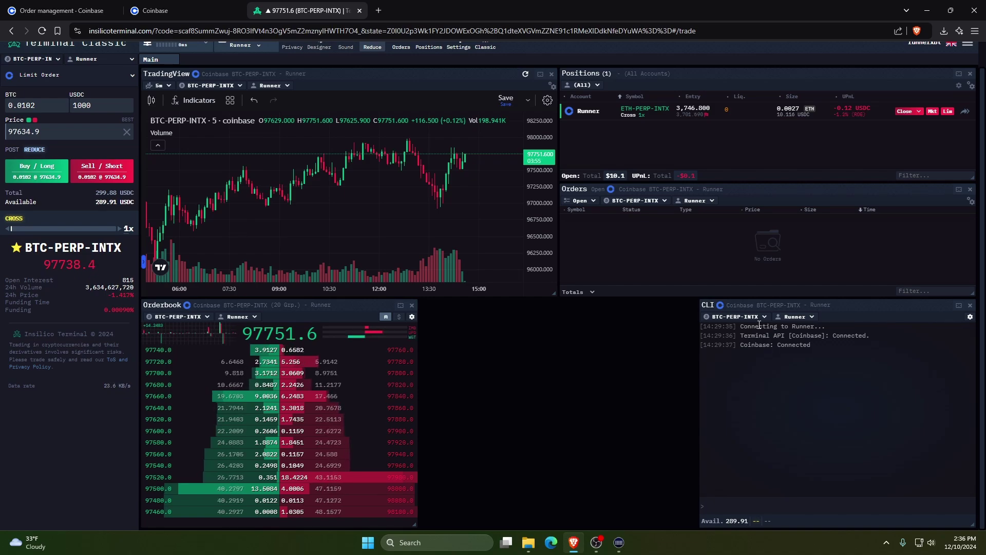
pyautogui.scroll(1, 606, 462)
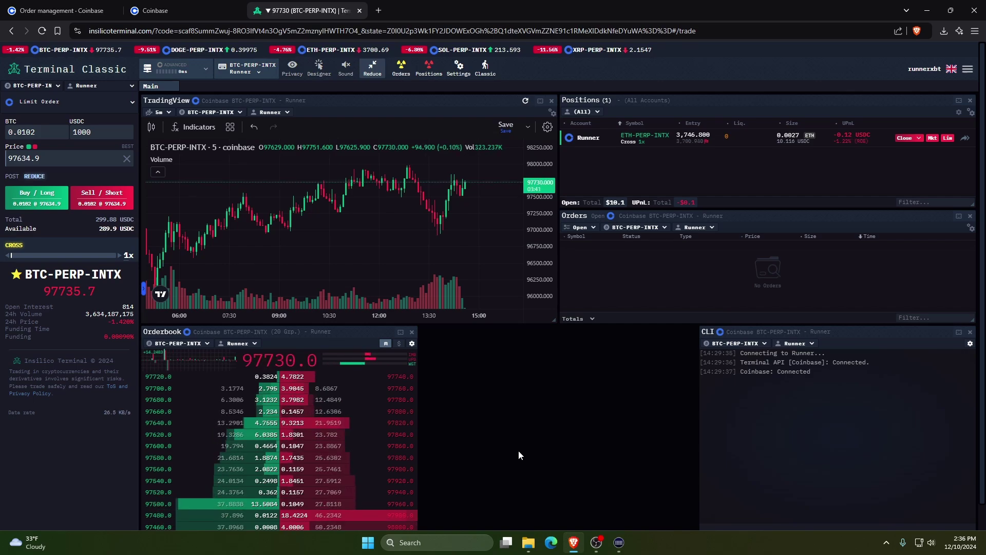
pyautogui.scroll(1, 350, 160)
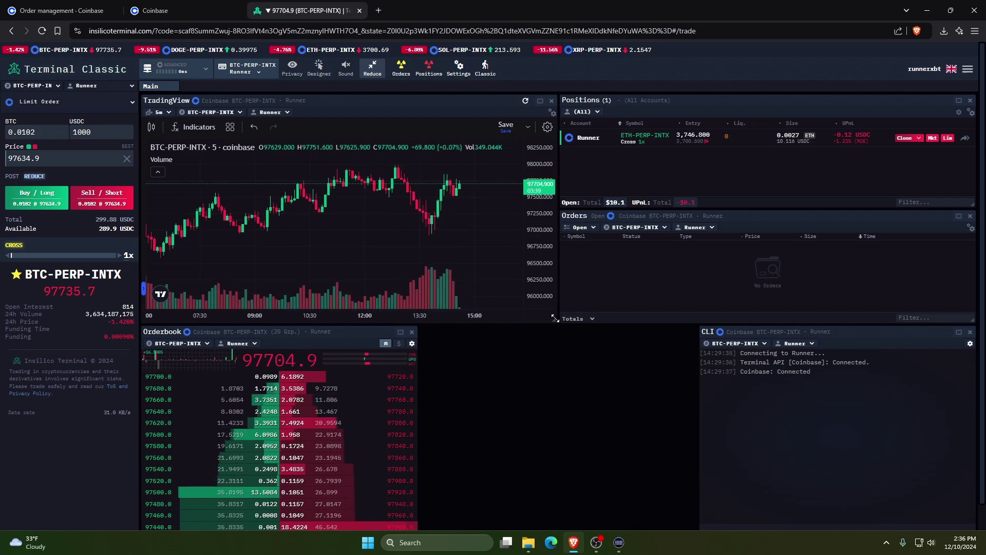